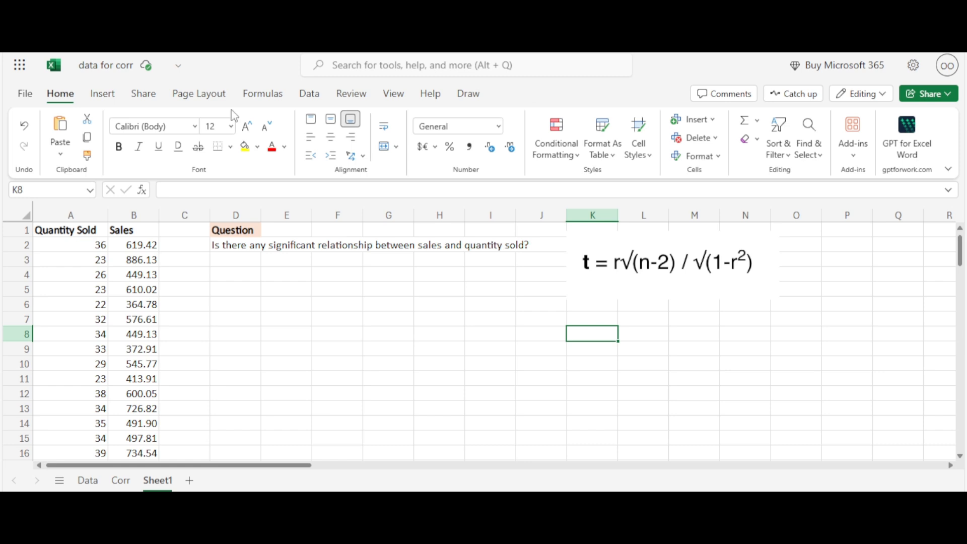
Step: Insert a histogram of the Quantity Sold column and title it "Near Normal dist. -Quantity Sold"
left_click(64, 203)
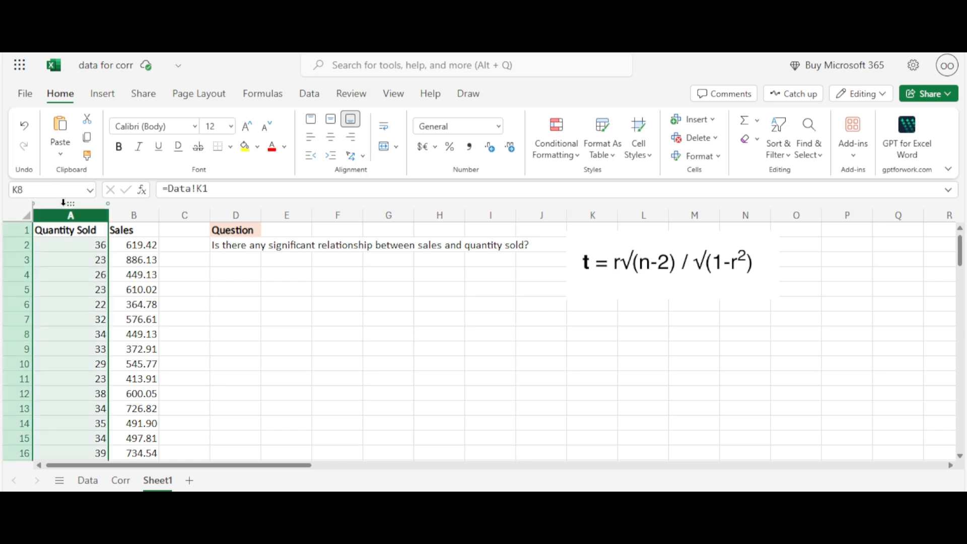
left_click(103, 94)
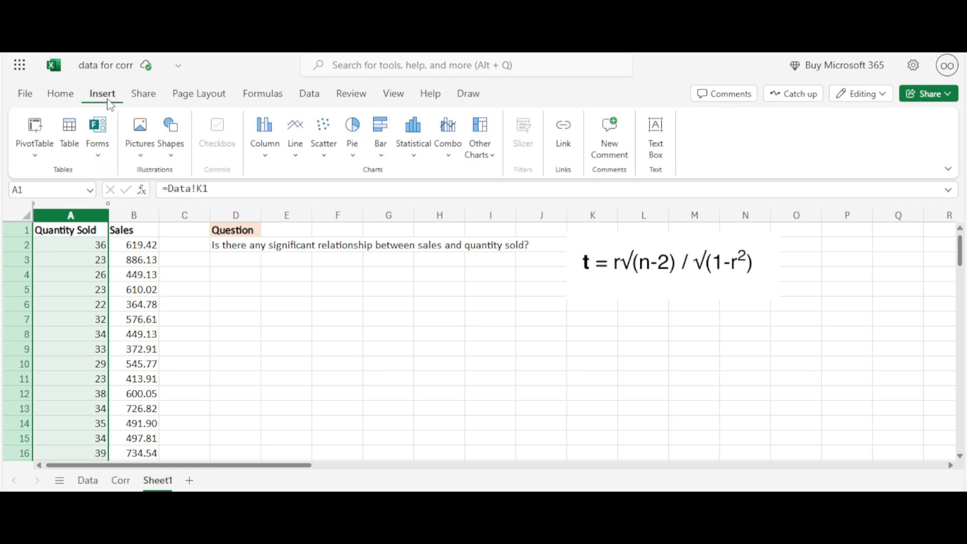
left_click(418, 156)
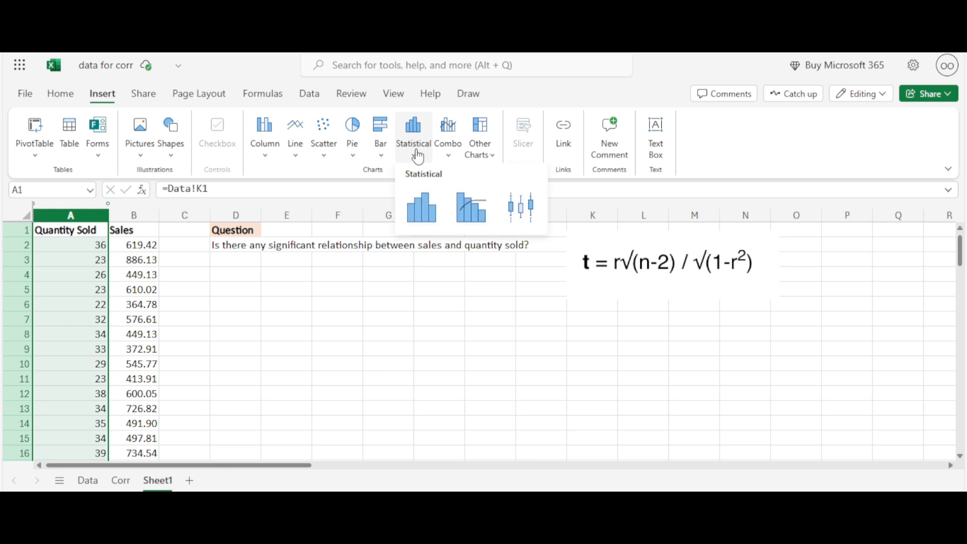
left_click(423, 211)
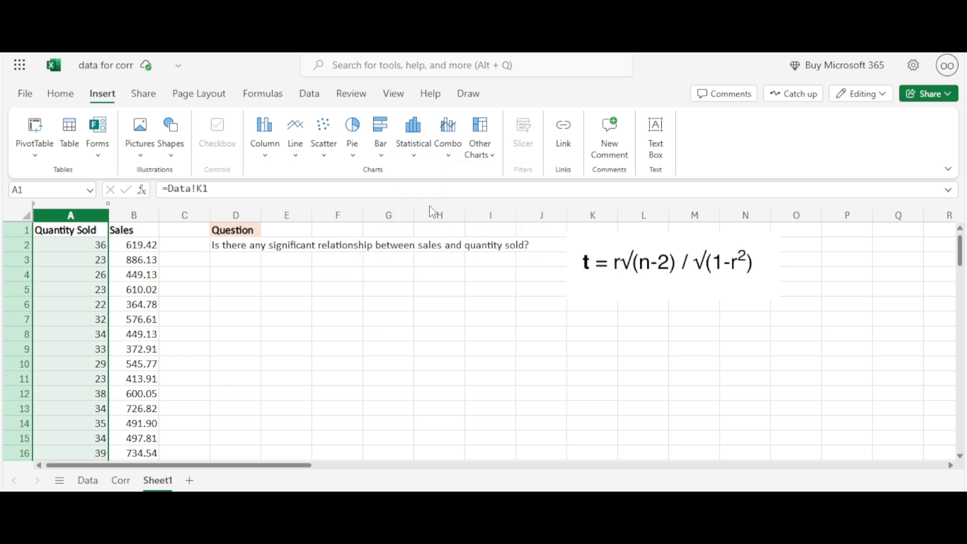
left_click(611, 392)
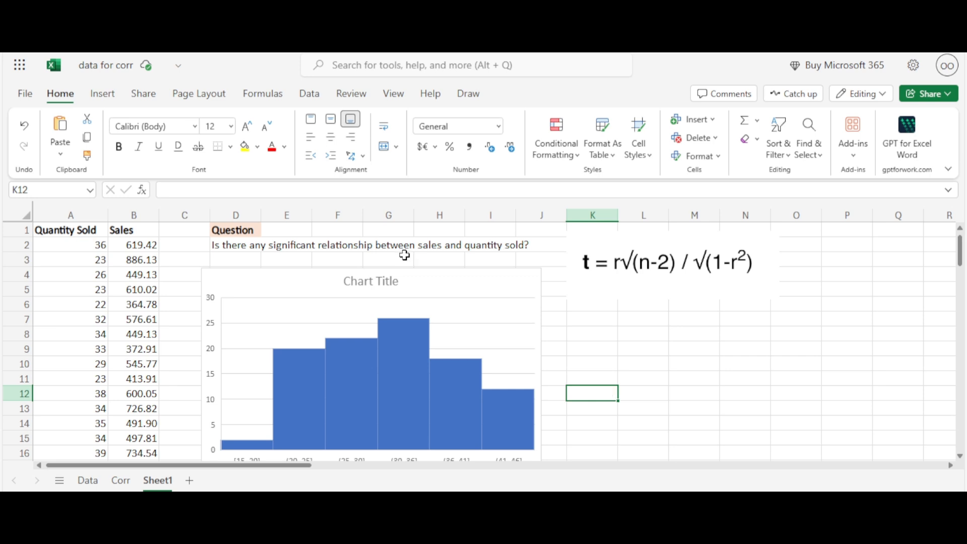
left_click(391, 285)
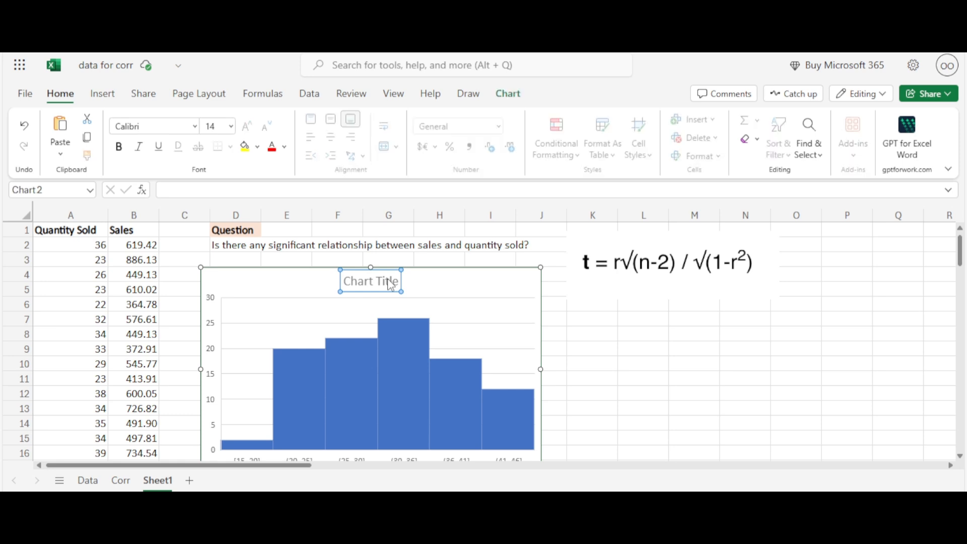
left_click(662, 367)
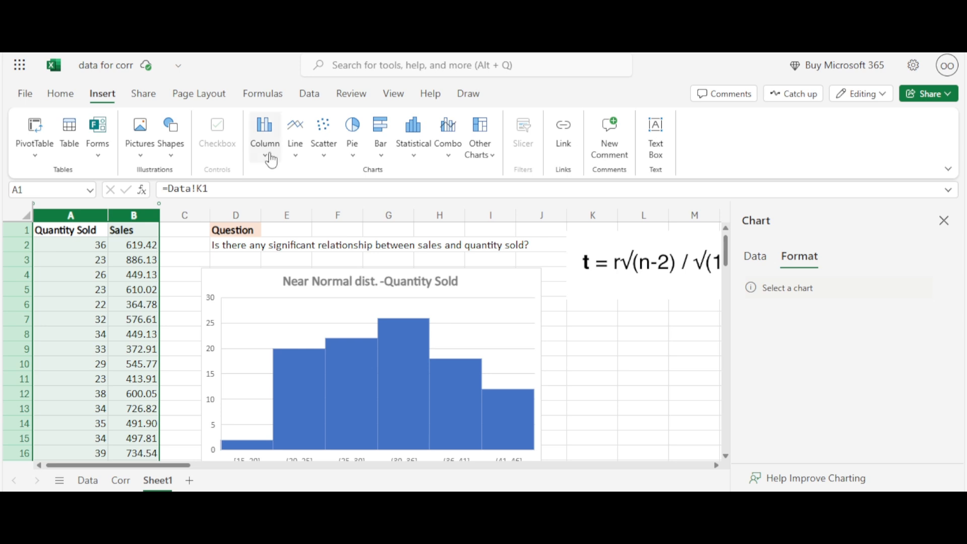
Step: Insert a markers-only scatter chart of the Quantity Sold and Sales columns and place it below the histogram
left_click(327, 161)
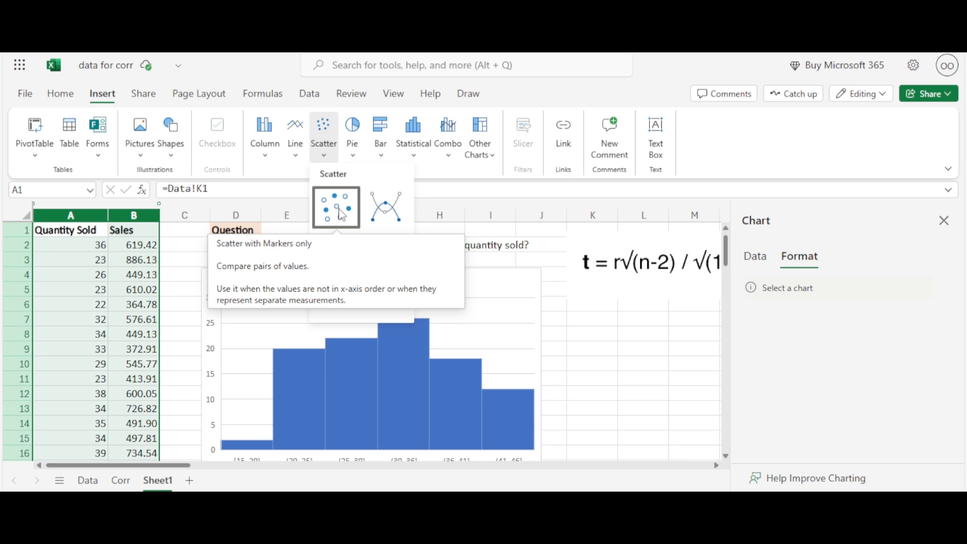
left_click(342, 215)
left_click(157, 484)
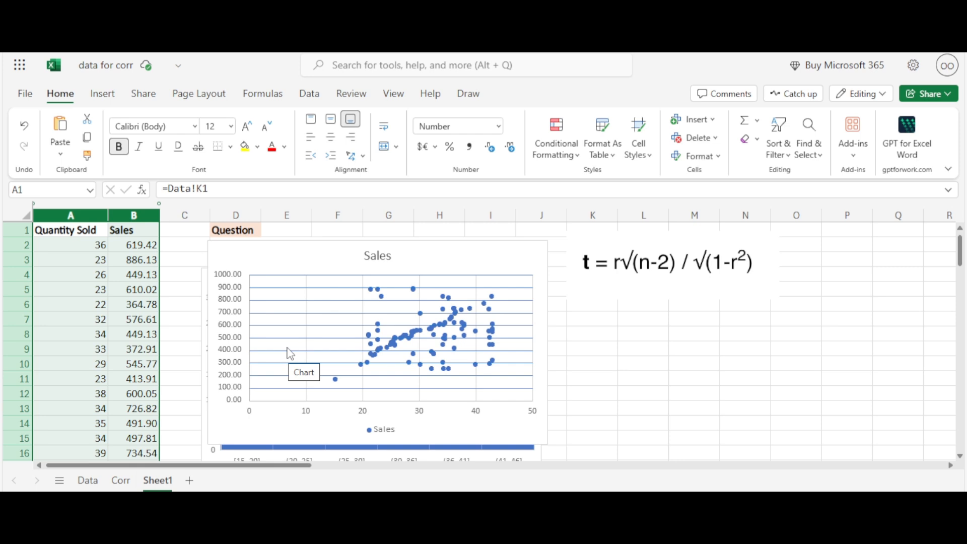
left_click(291, 354)
scroll(312, 447, "down", 4)
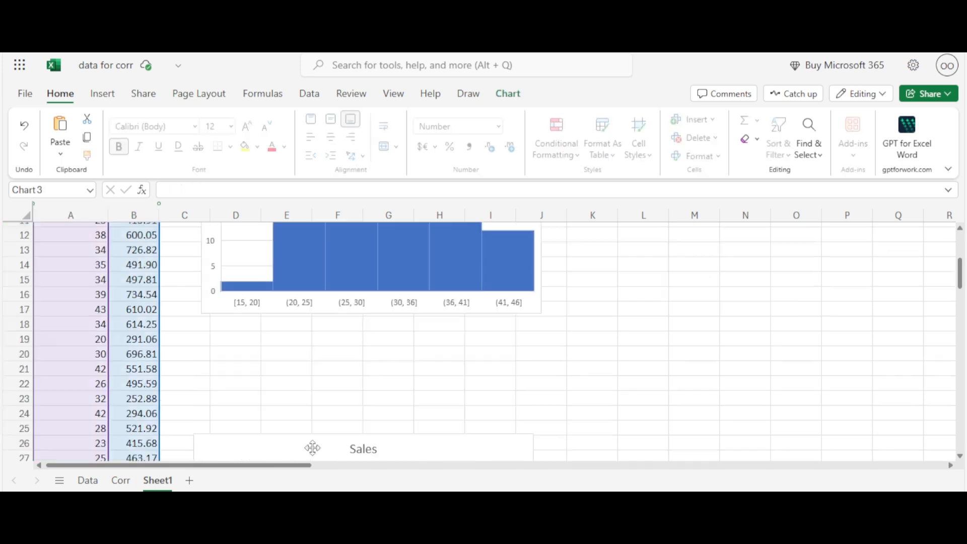
scroll(312, 448, "down", 3)
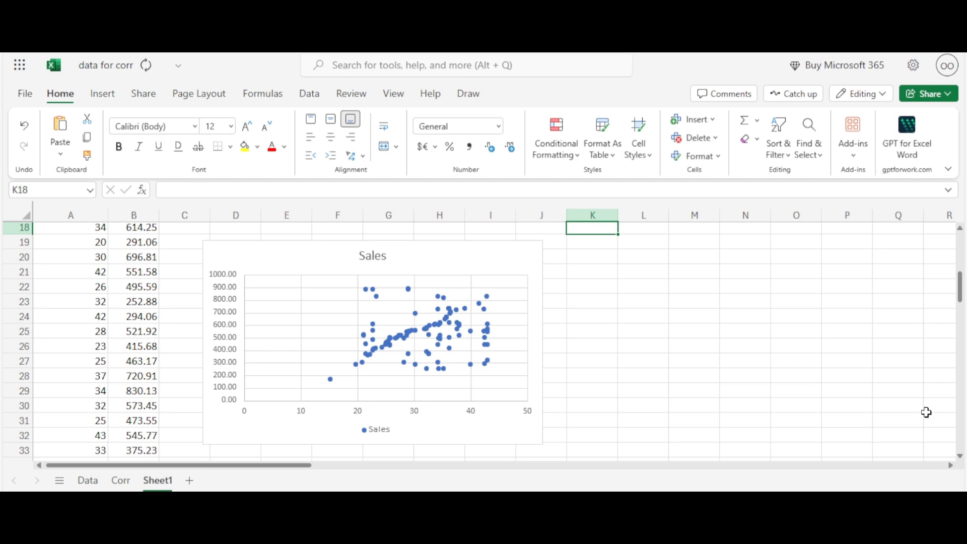
right_click(404, 300)
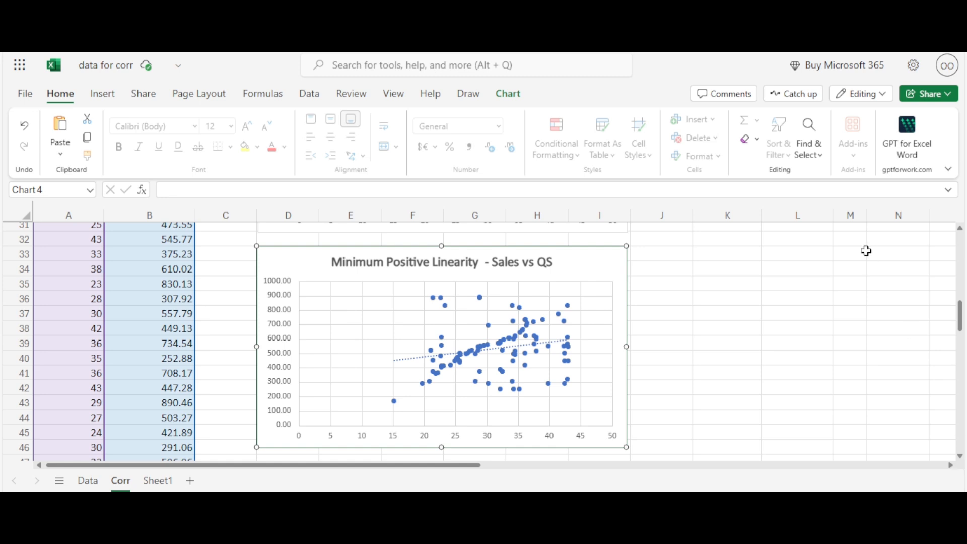
left_click(309, 94)
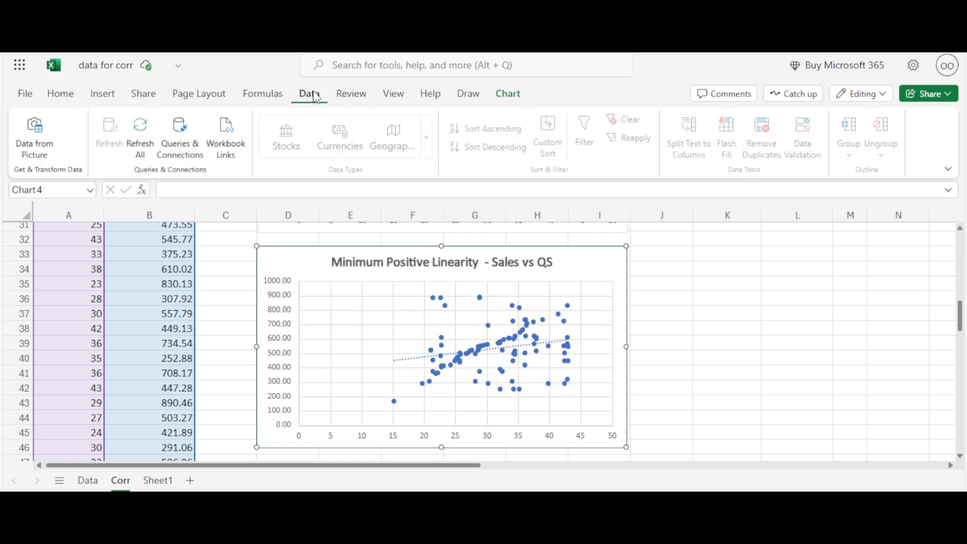
left_click(730, 293)
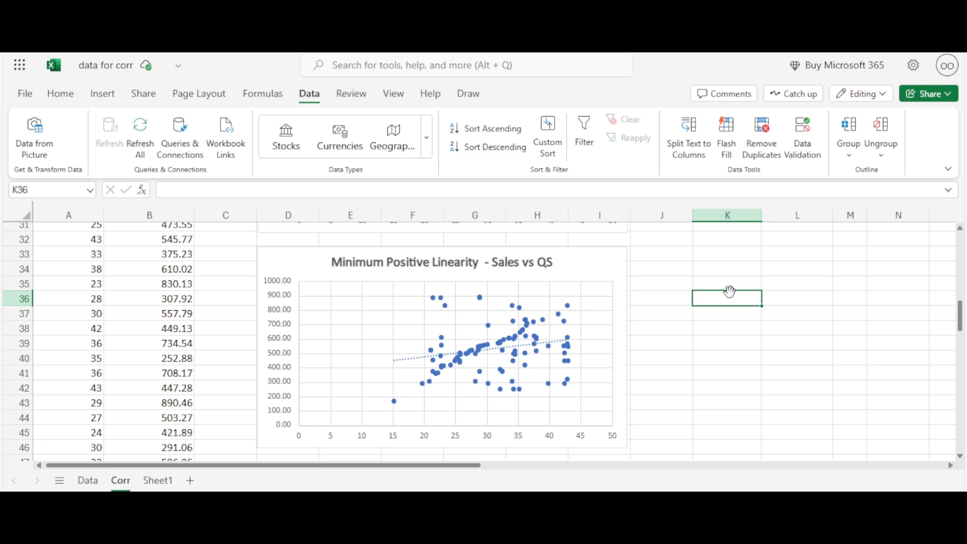
left_click(960, 237)
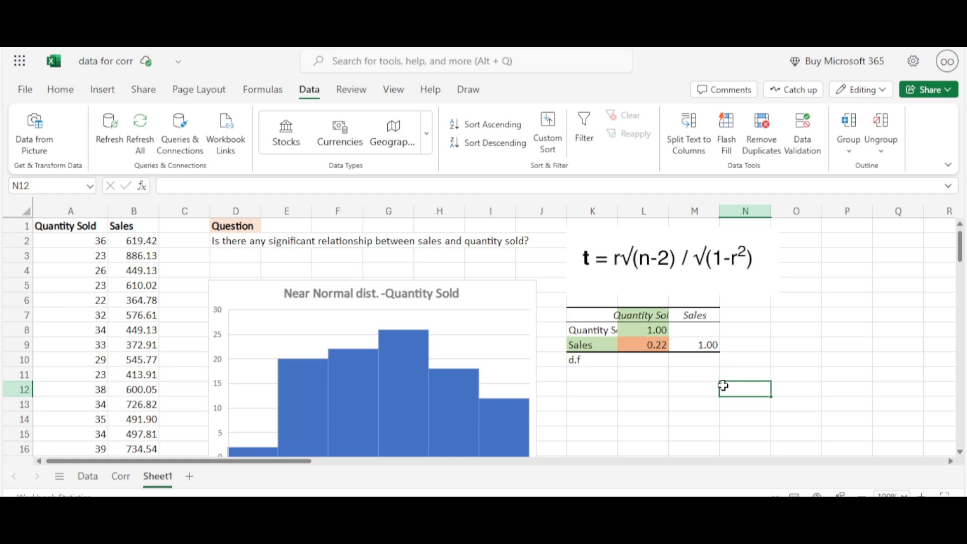
Step: Calculate the degrees of freedom in cell L10 with the formula =COUNT(B2:B101)-2
left_click(643, 364)
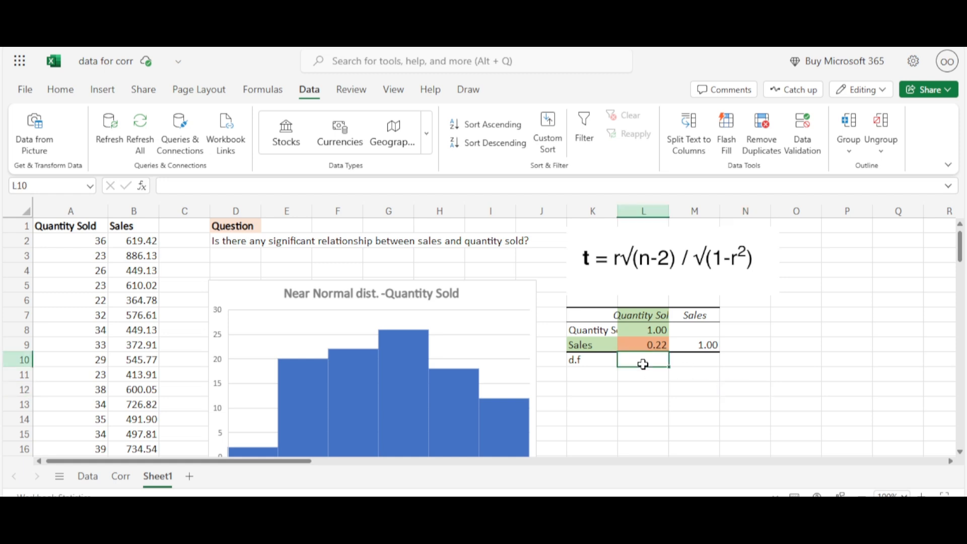
type("=")
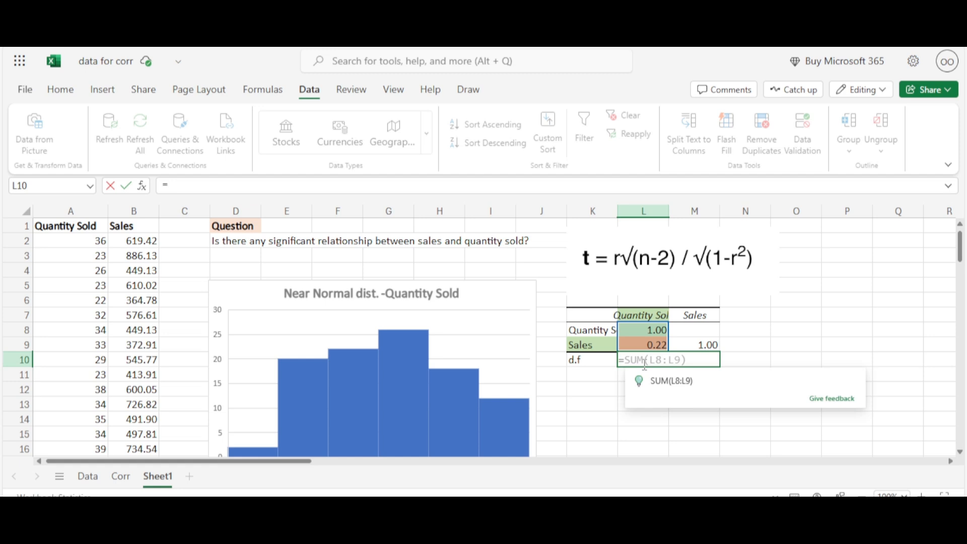
type("c")
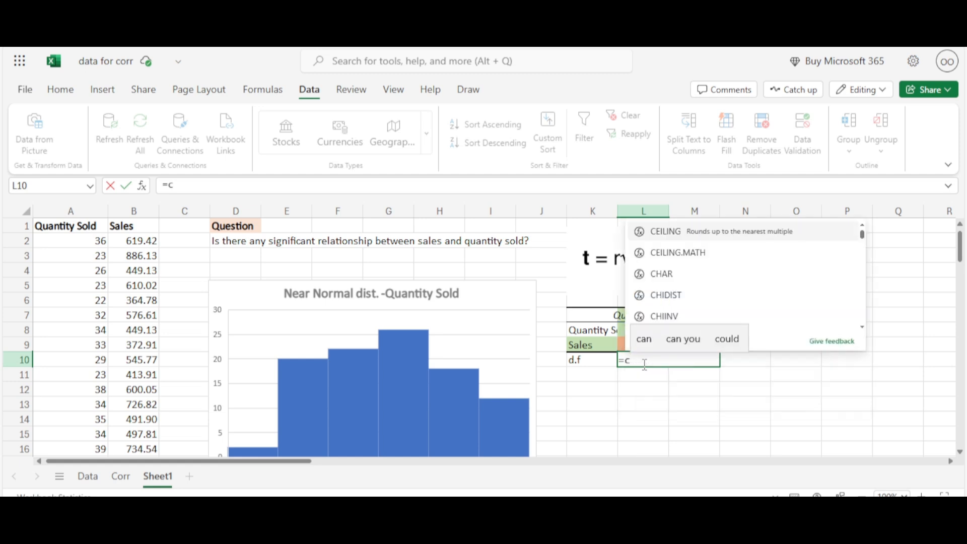
type("p")
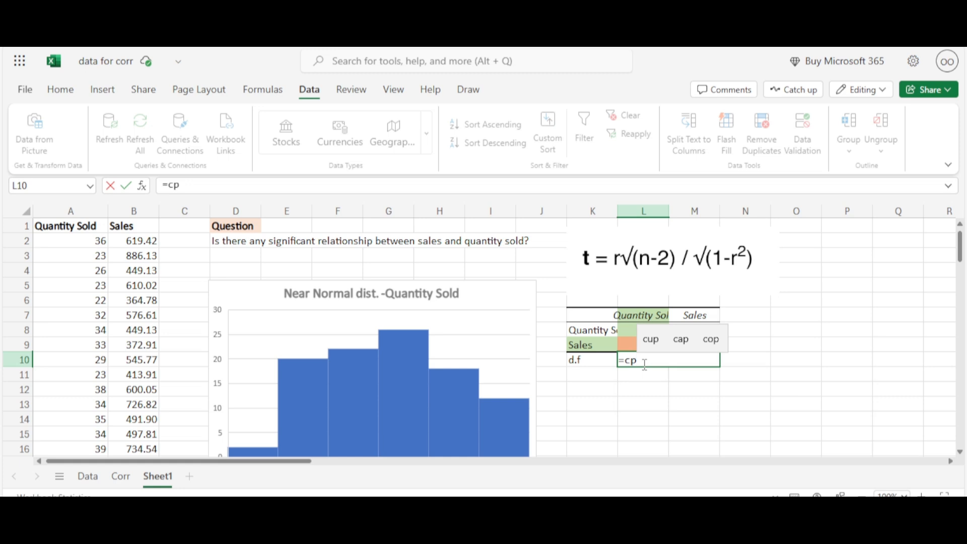
key("BackSpace")
type("ount")
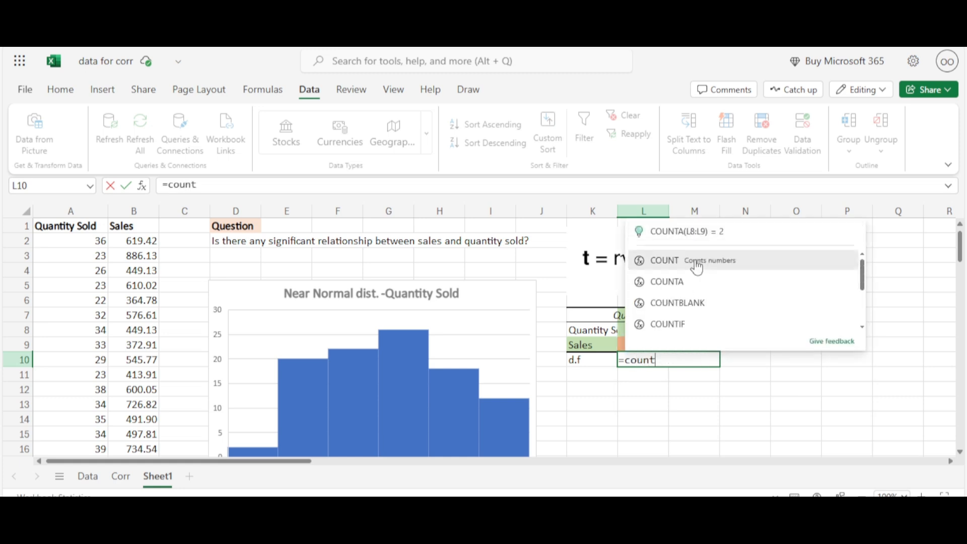
left_click(696, 261)
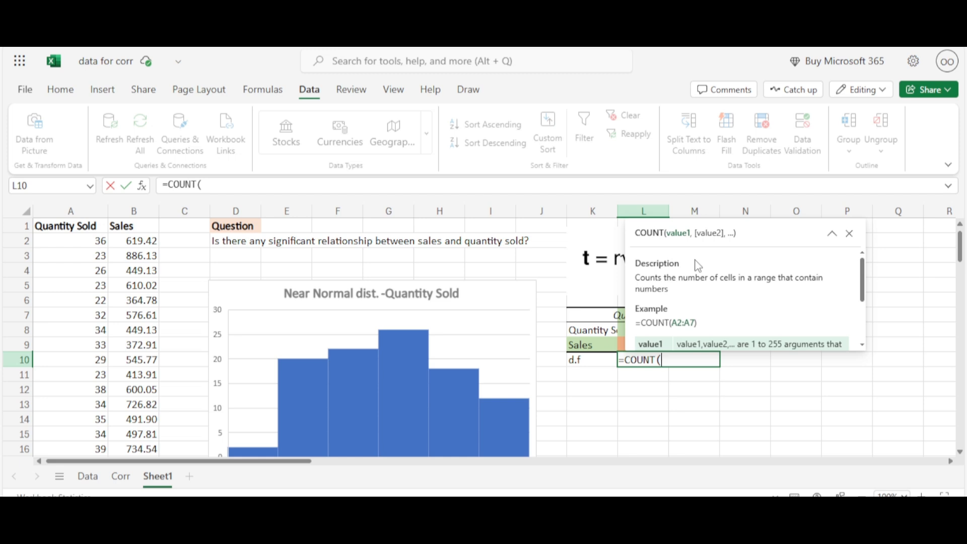
left_click(145, 240)
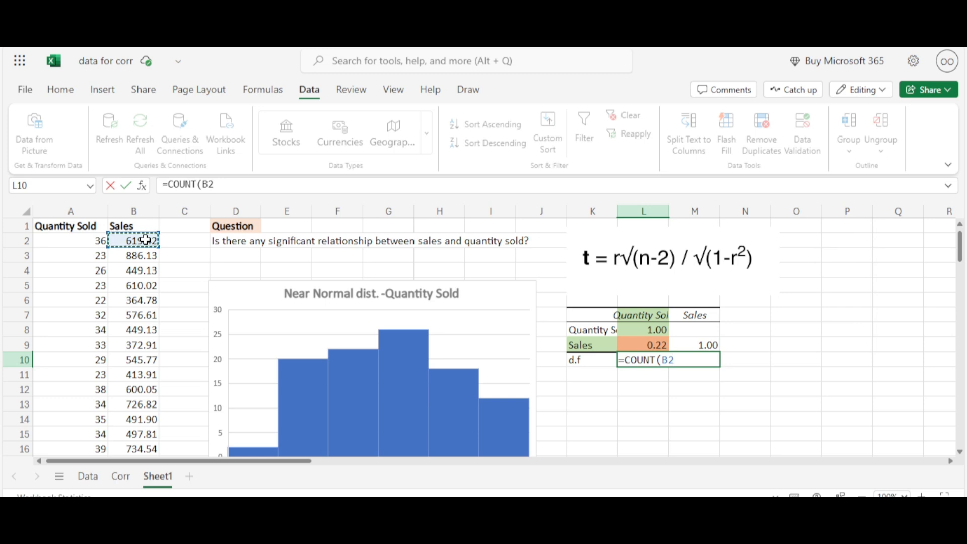
key("ctrl+shift+Down")
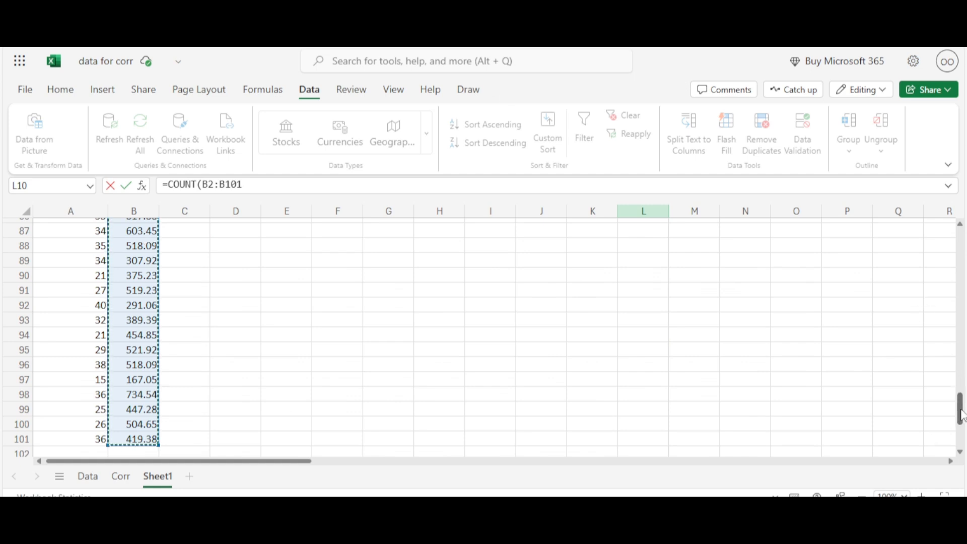
left_click_drag(962, 416, 965, 194)
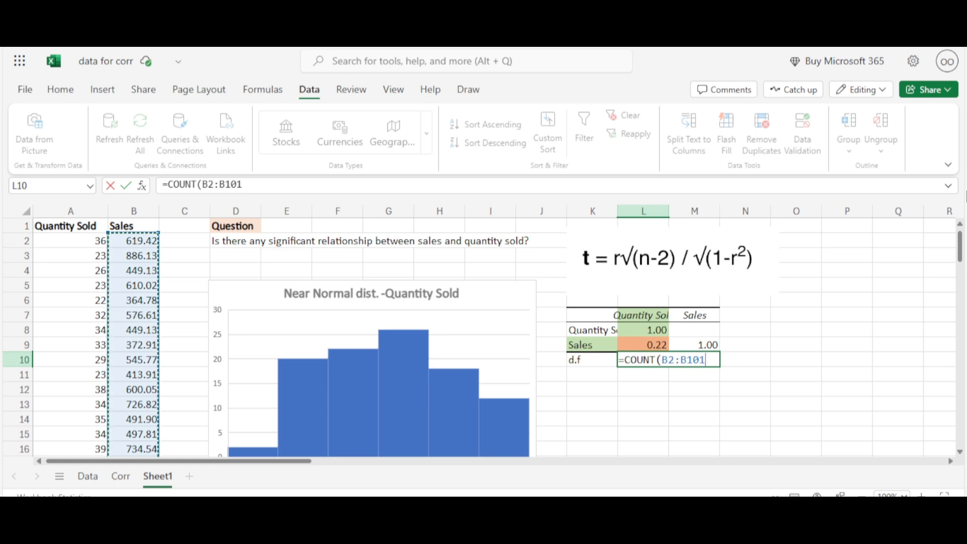
type(")")
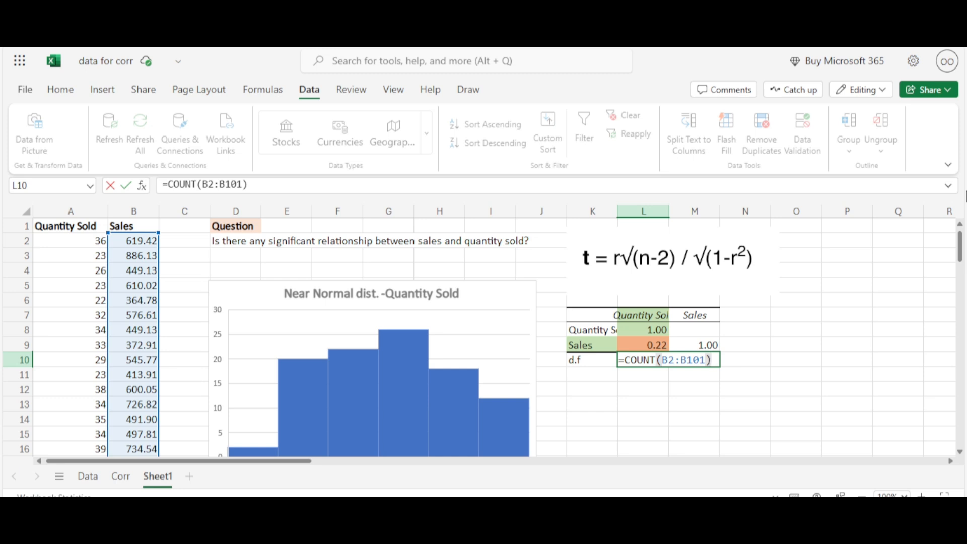
type("-")
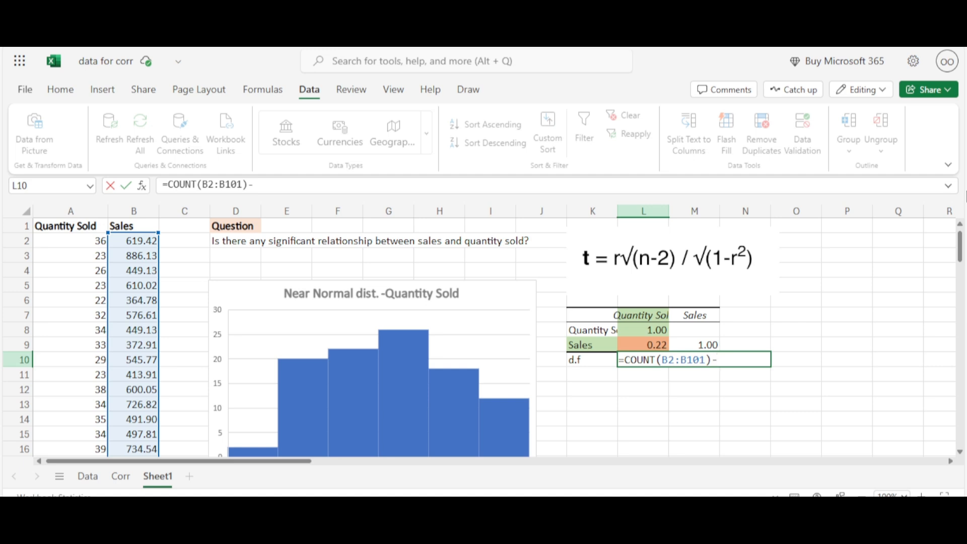
type("2")
key("Return")
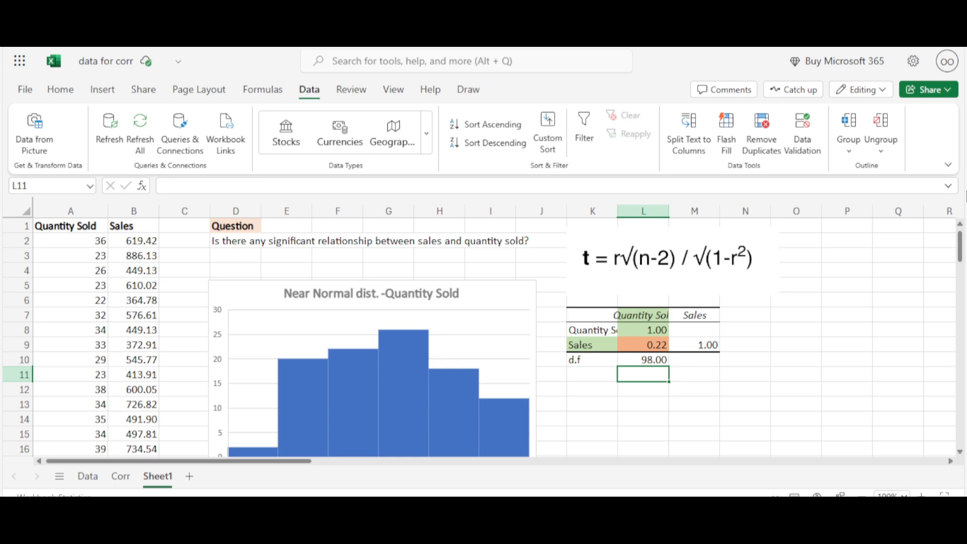
Step: Add the label "t-satistic" in cell K11, below the d.f label
left_click(586, 376)
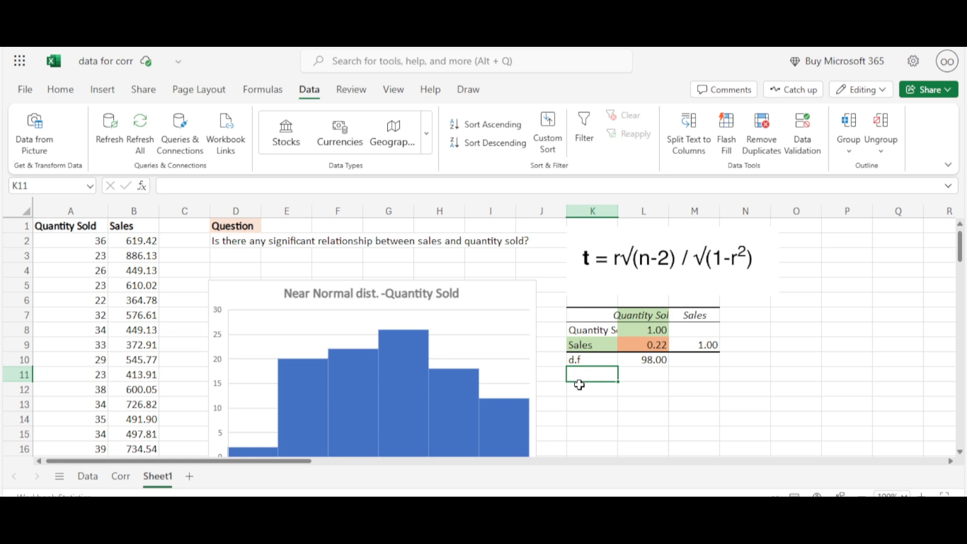
type("t-")
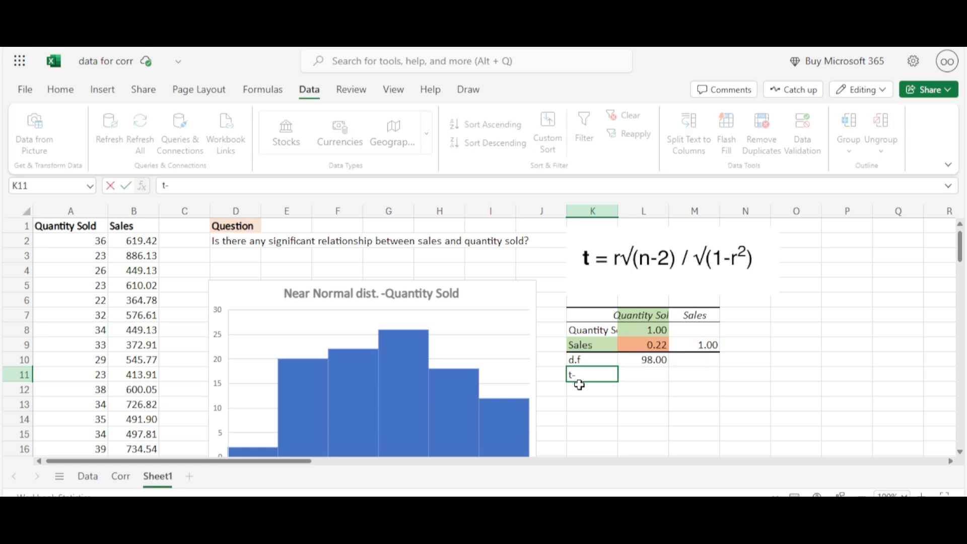
type("sati")
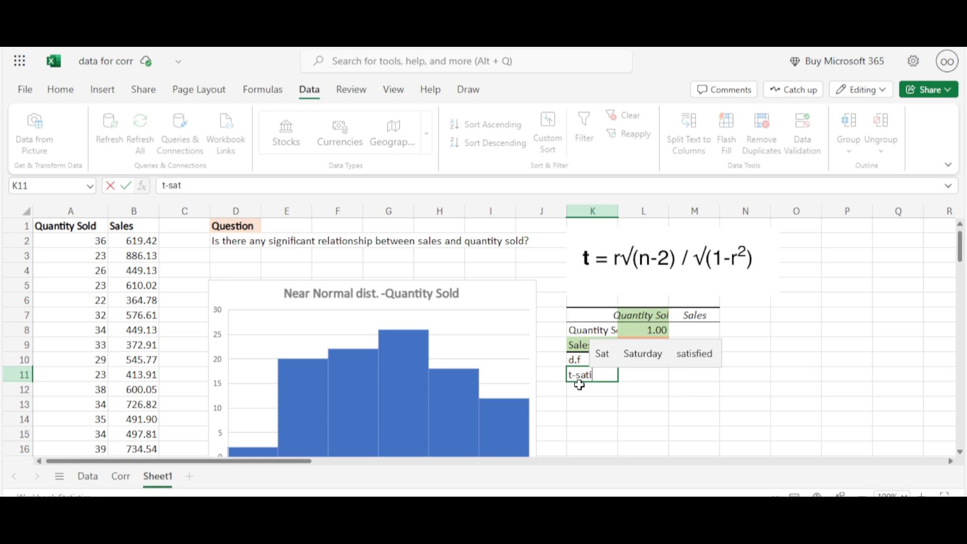
type("stic")
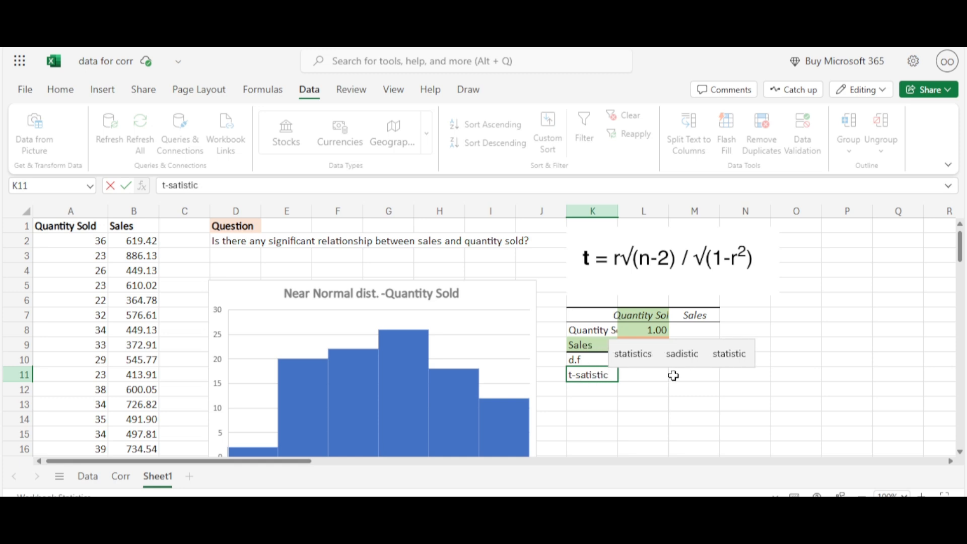
Step: Begin the t-statistic formula in cell L11 with the numerator =L9*SQRT(L10), multiplying the correlation coefficient by the root of the degrees of freedom
left_click(657, 377)
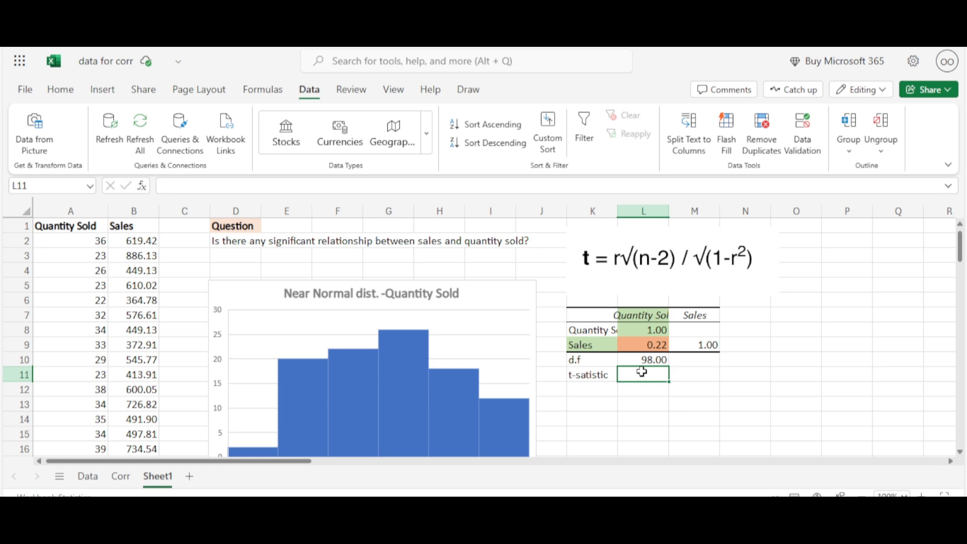
type("=")
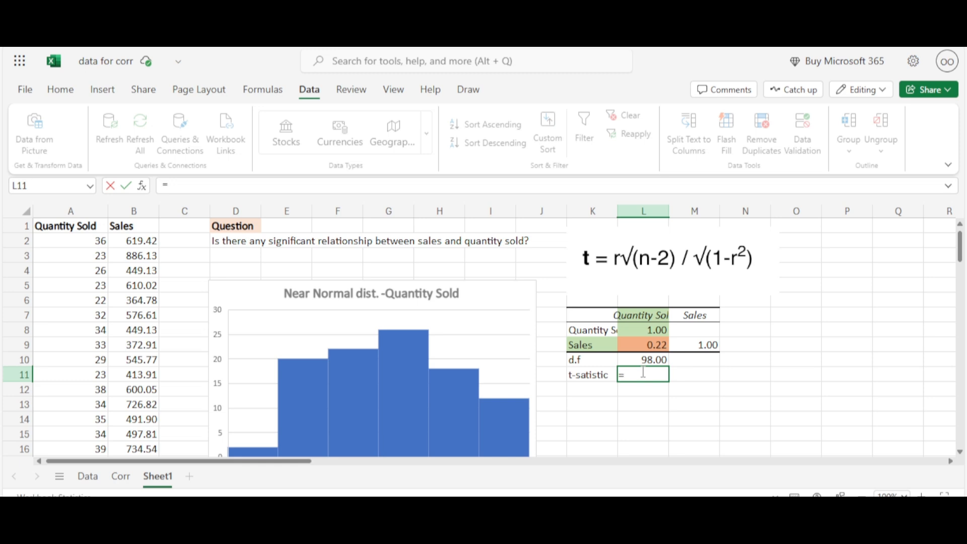
left_click(653, 343)
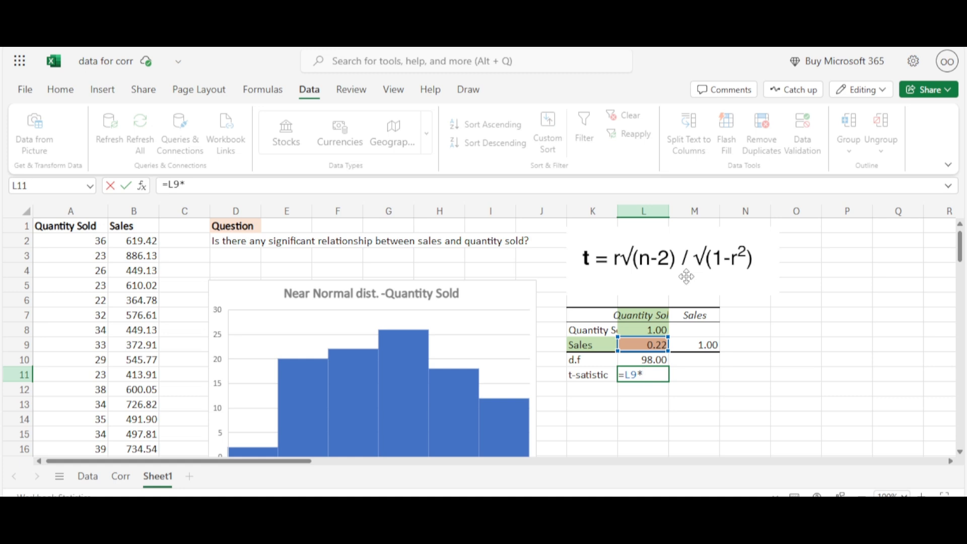
type("s")
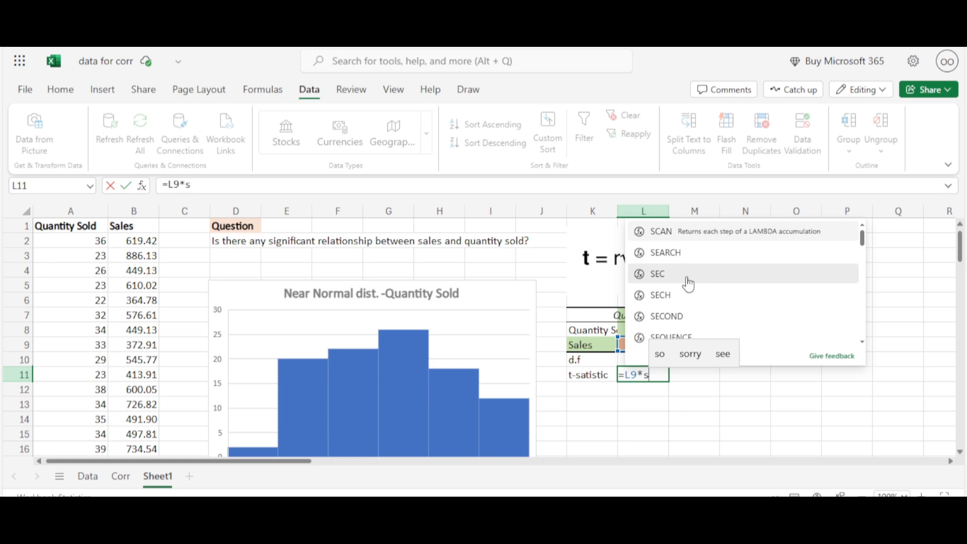
type("q")
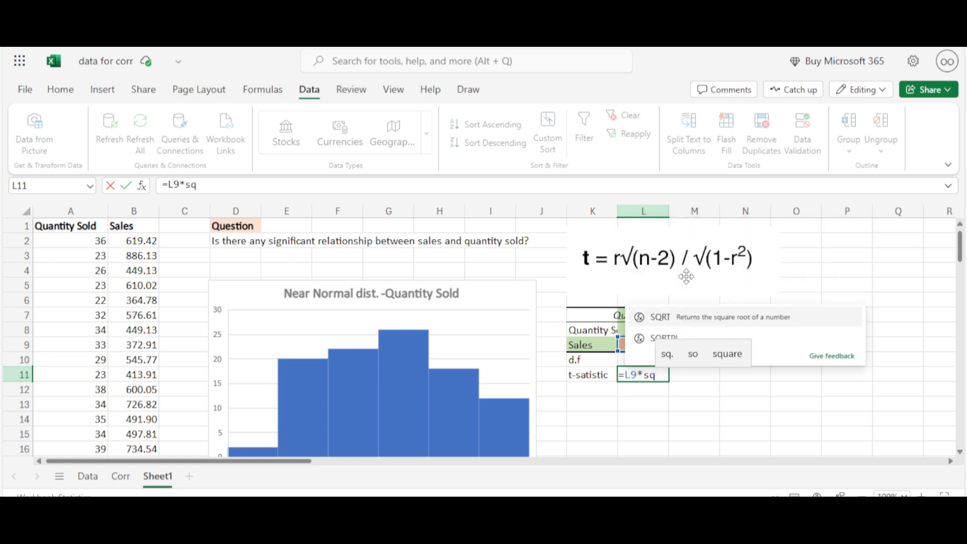
type("r")
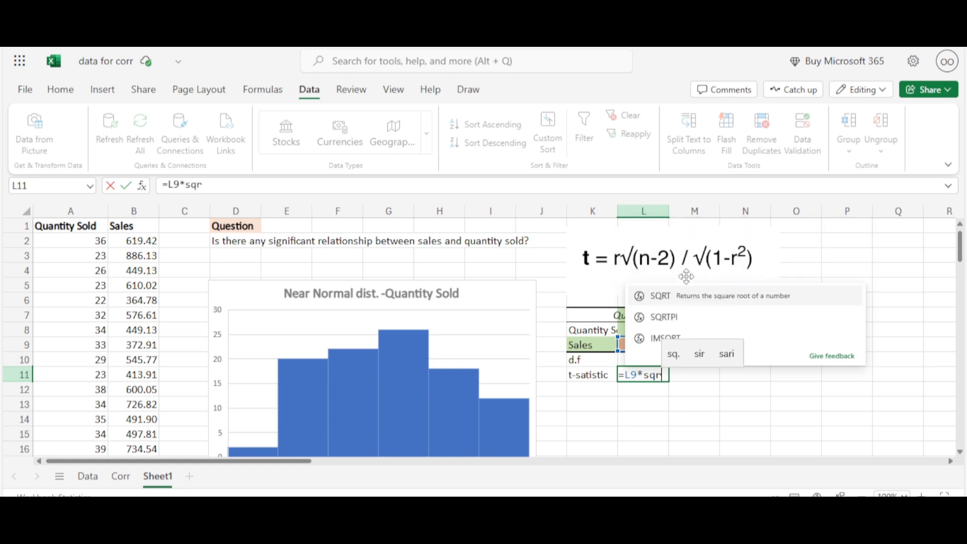
left_click(717, 298)
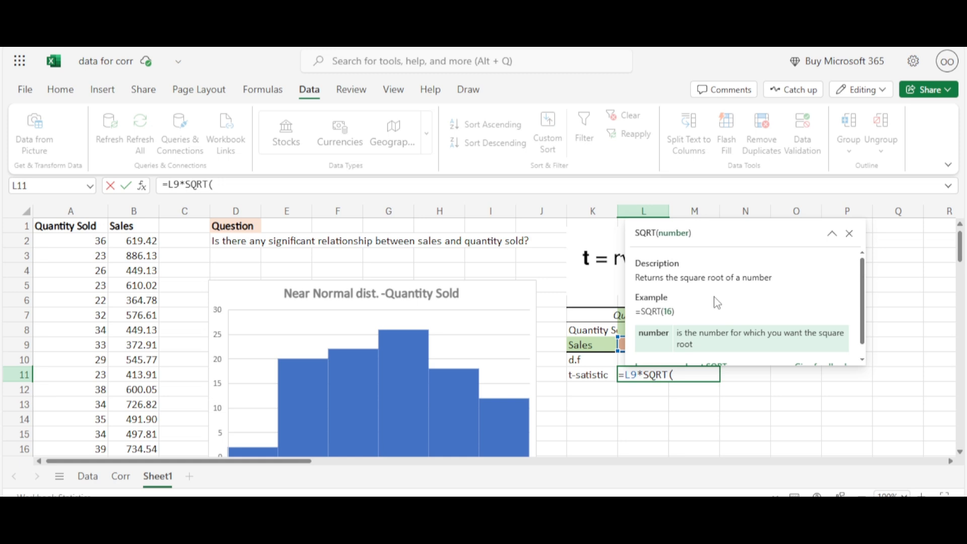
left_click(621, 360)
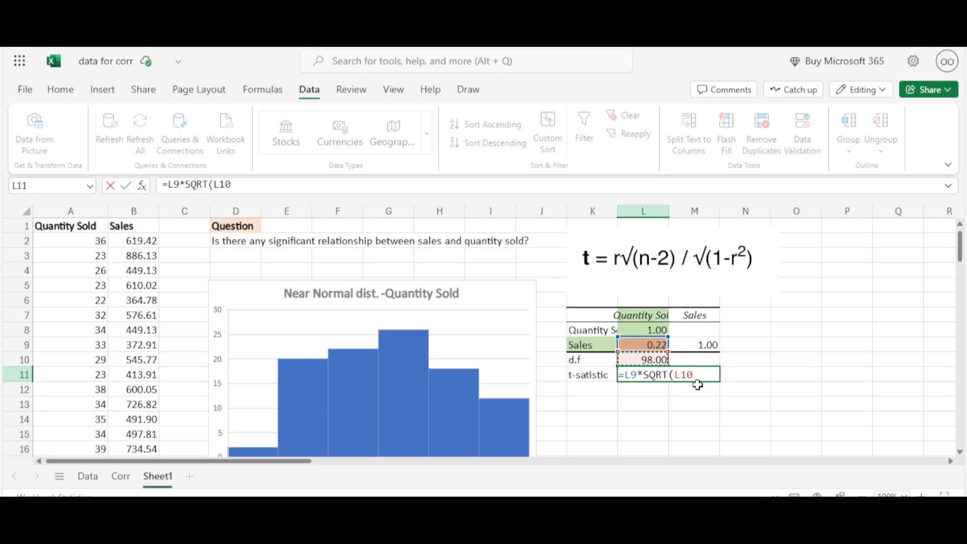
type(")")
Step: Complete the t-statistic formula in L11 by dividing the numerator by SQRT(1-(L9)^2), and enter it
type("/")
type("s")
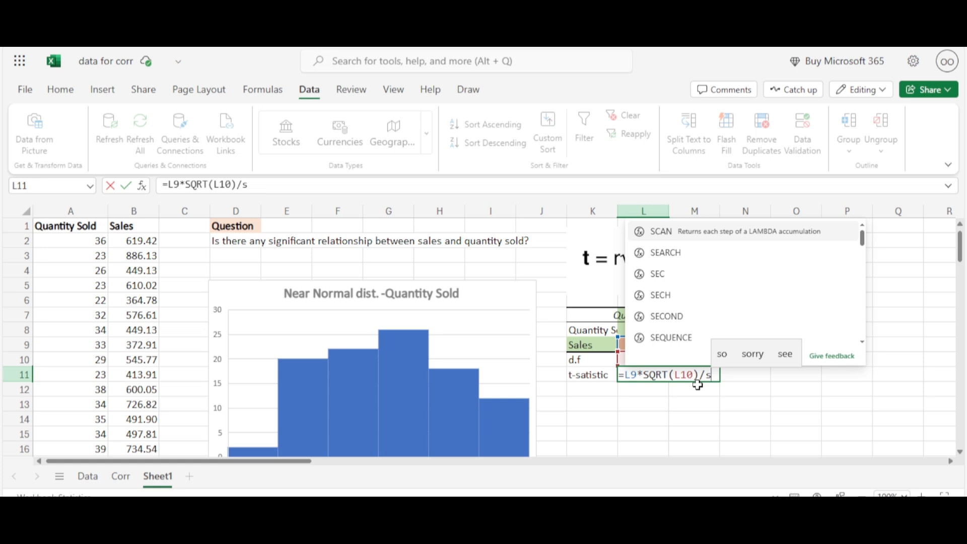
type("qr")
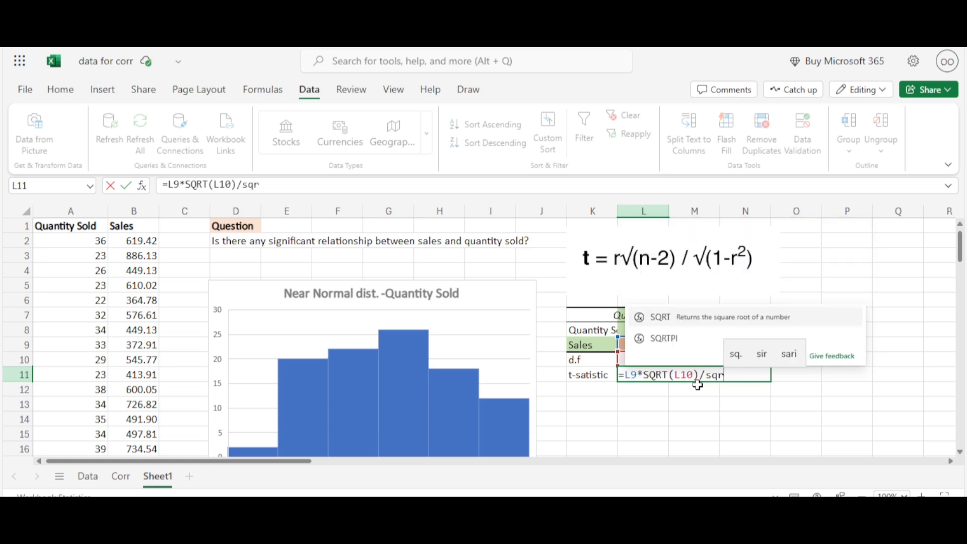
type("t")
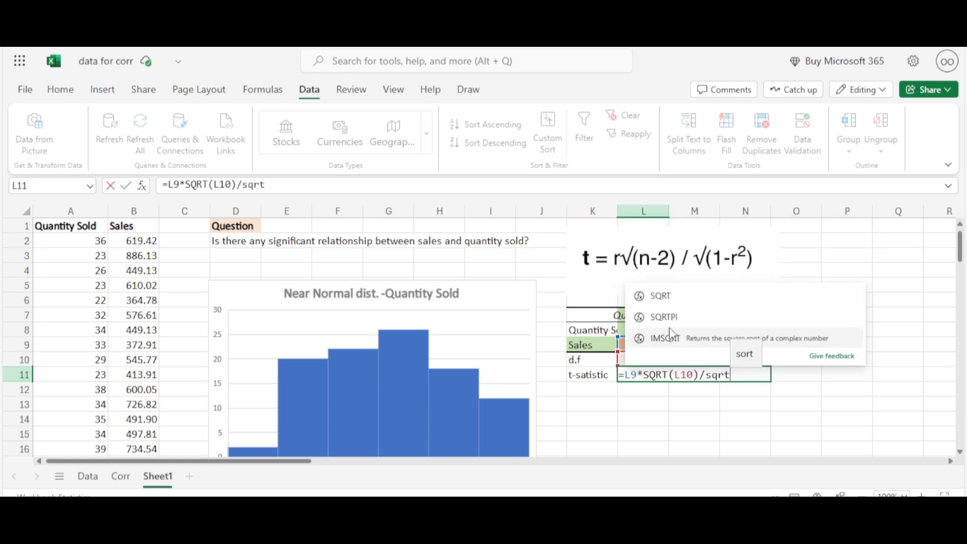
left_click(672, 301)
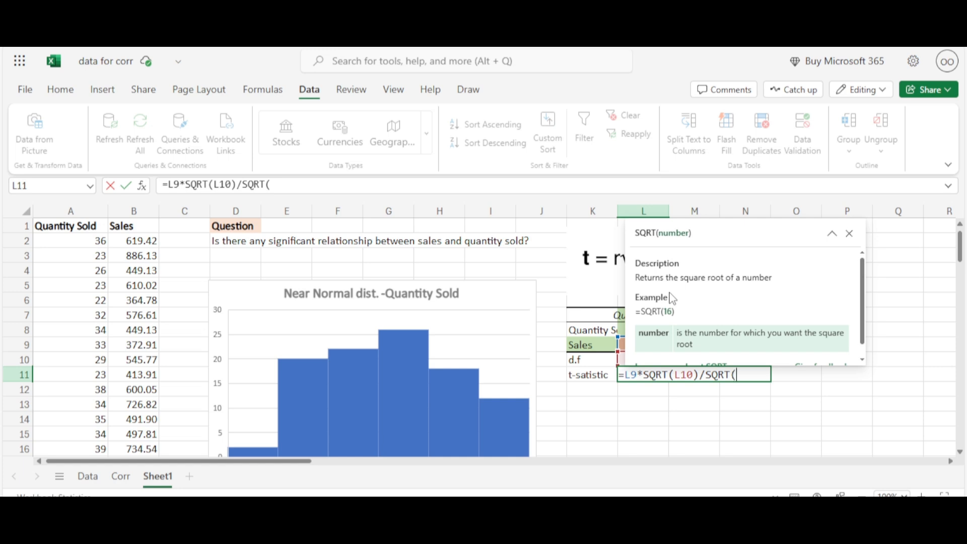
type("1-")
left_click(645, 399)
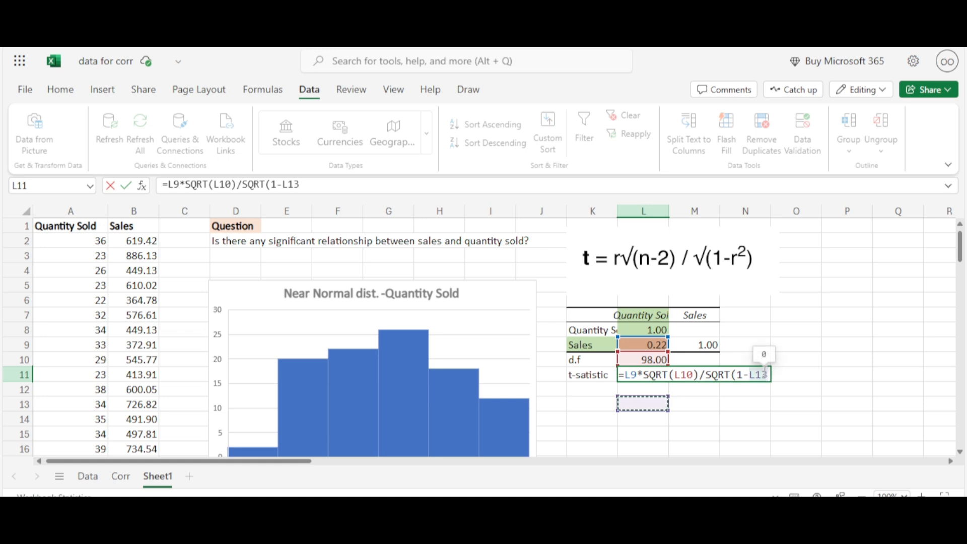
left_click(650, 346)
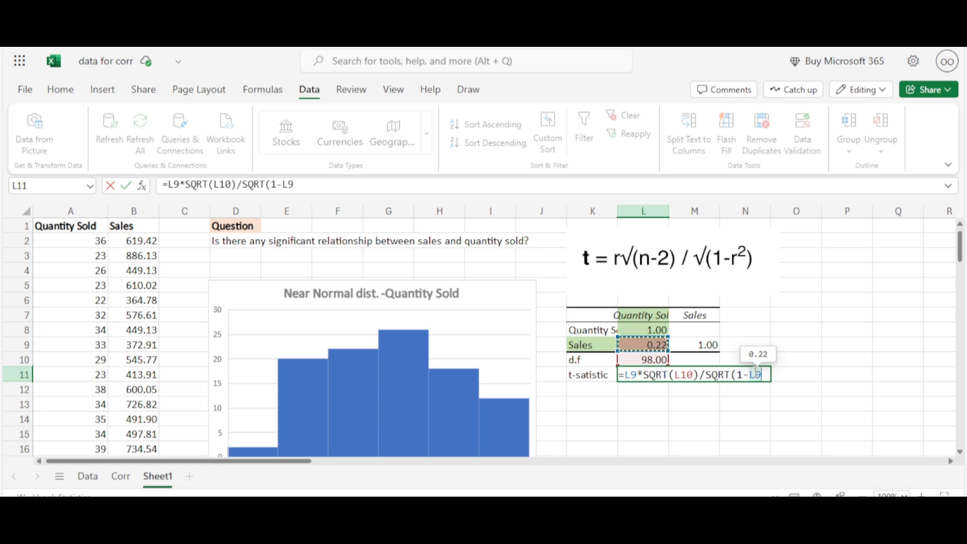
type(")")
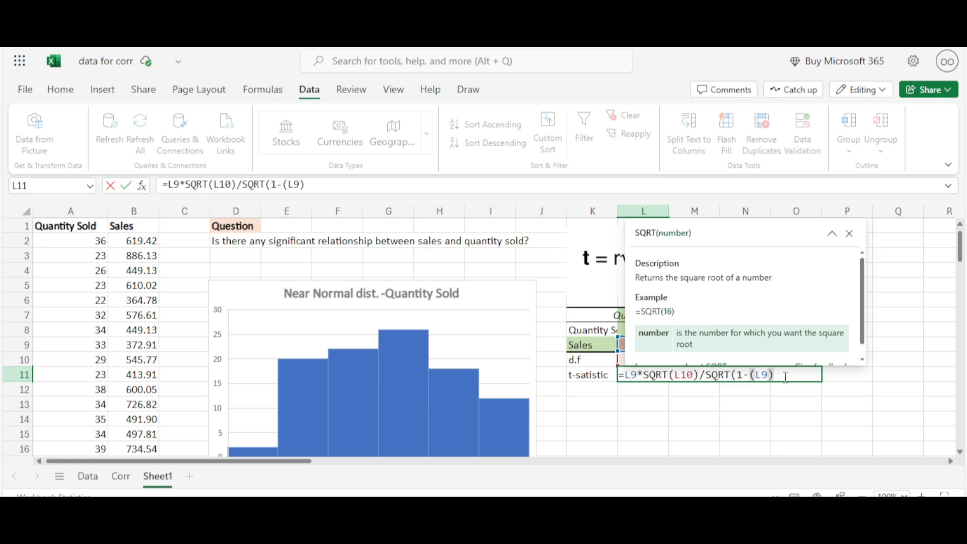
type("^")
type("2")
type(")")
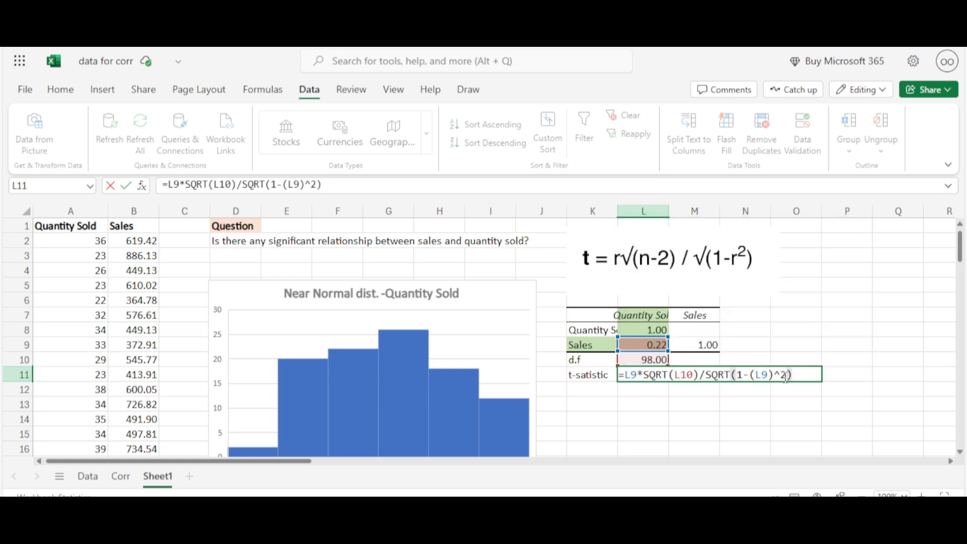
key("Return")
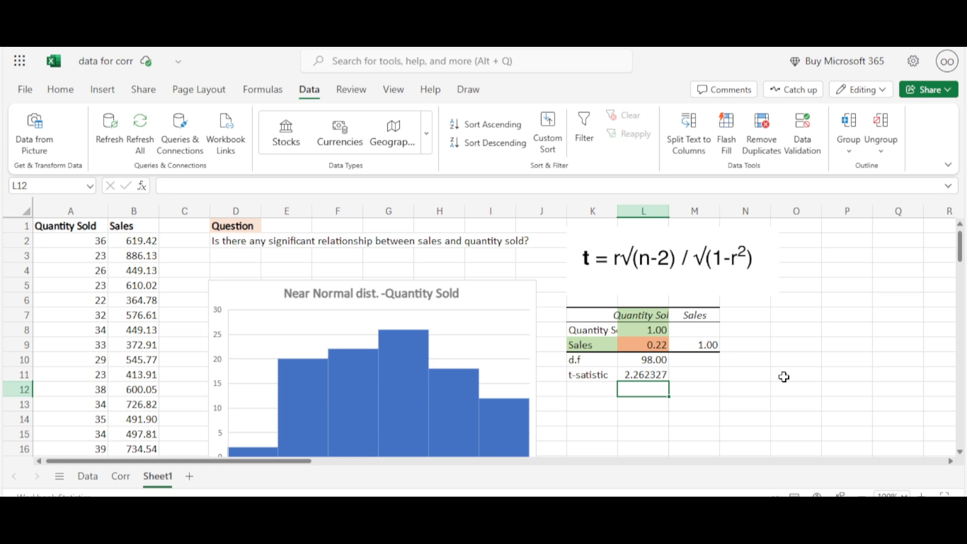
Step: Add the label "P-value" in cell K12, below the t-statistic label
left_click(597, 391)
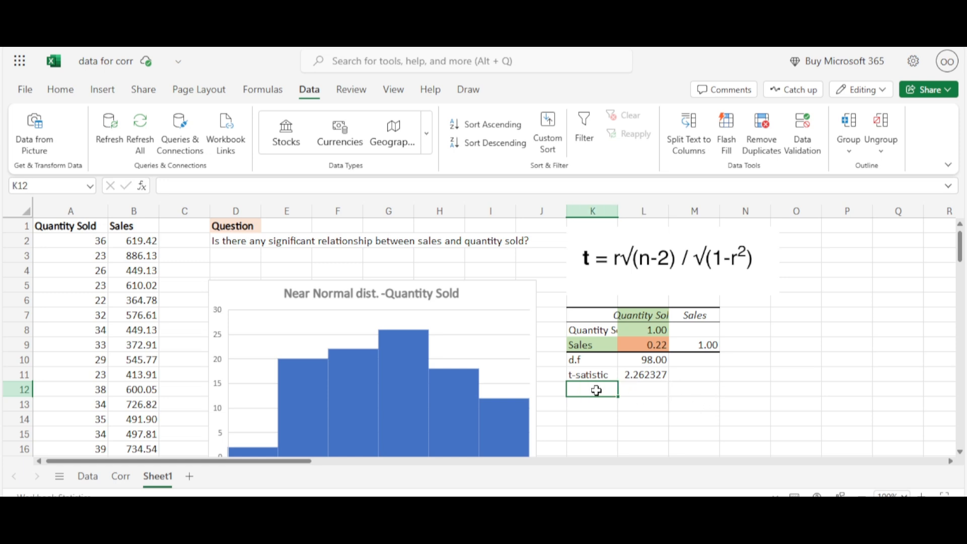
type("P")
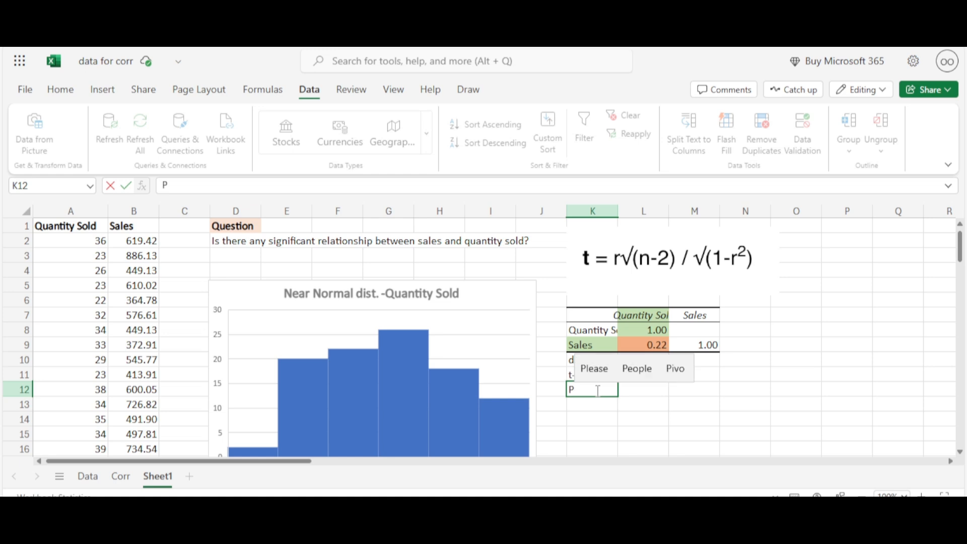
type("-value")
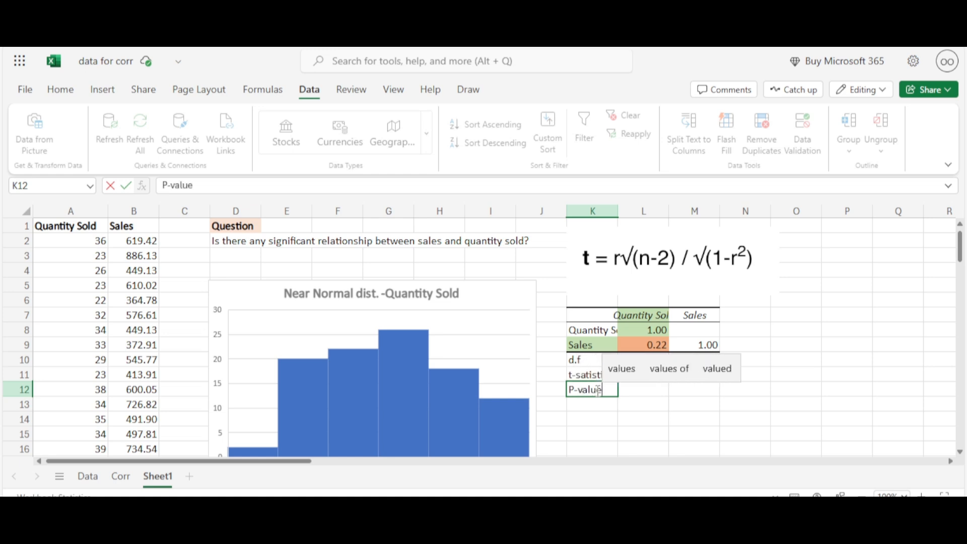
Step: Calculate the two-tailed p-value in cell L12 with the formula =T.DIST.2T(L11,L10)
left_click(646, 391)
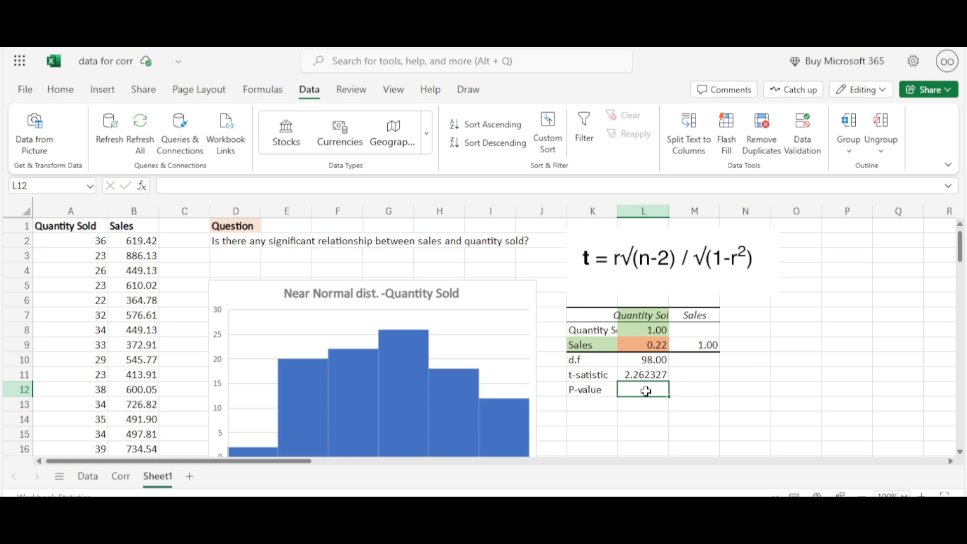
type("=")
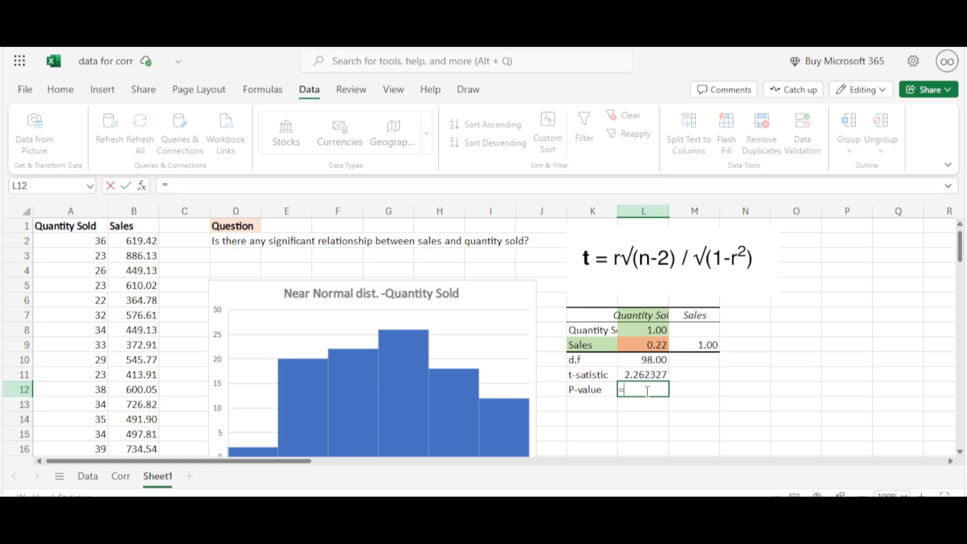
type("t")
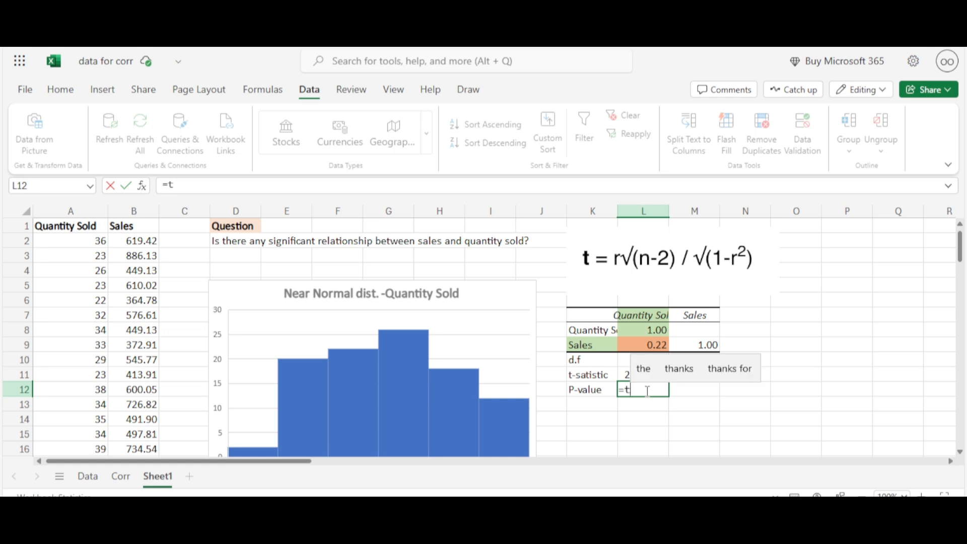
type(".")
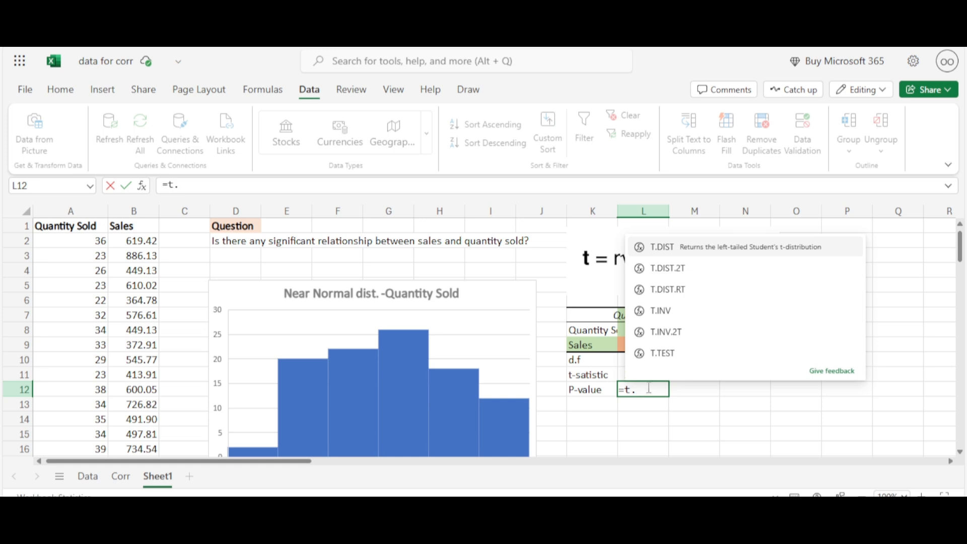
left_click(683, 271)
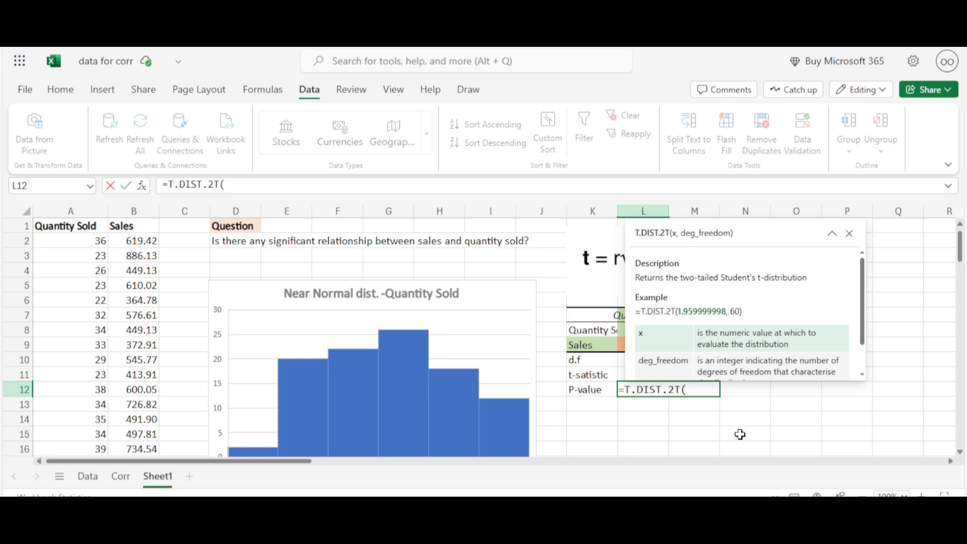
left_click(746, 418)
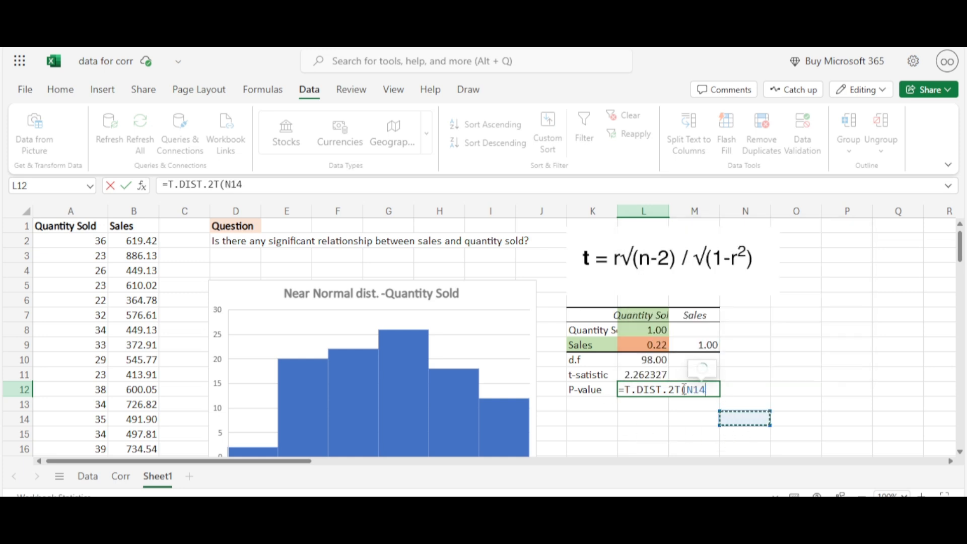
left_click(653, 376)
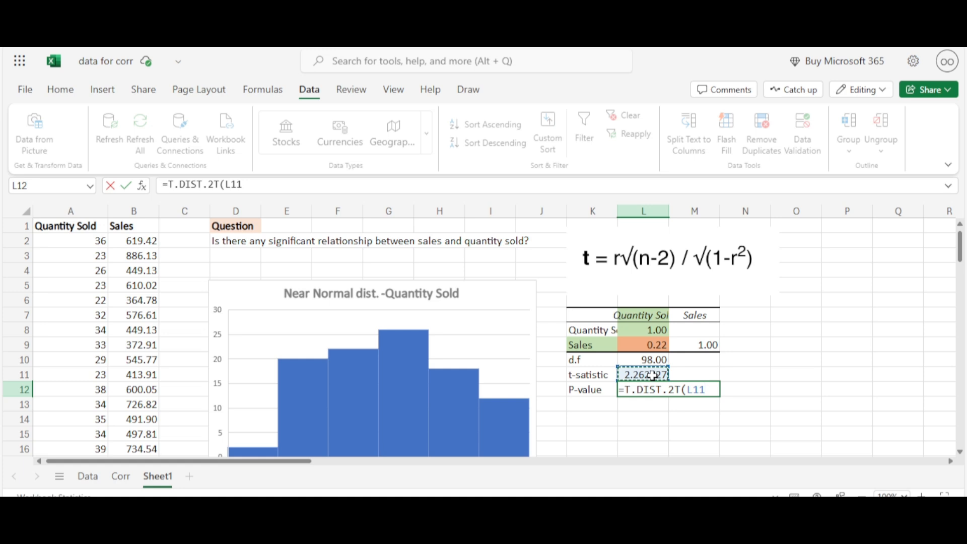
type(",")
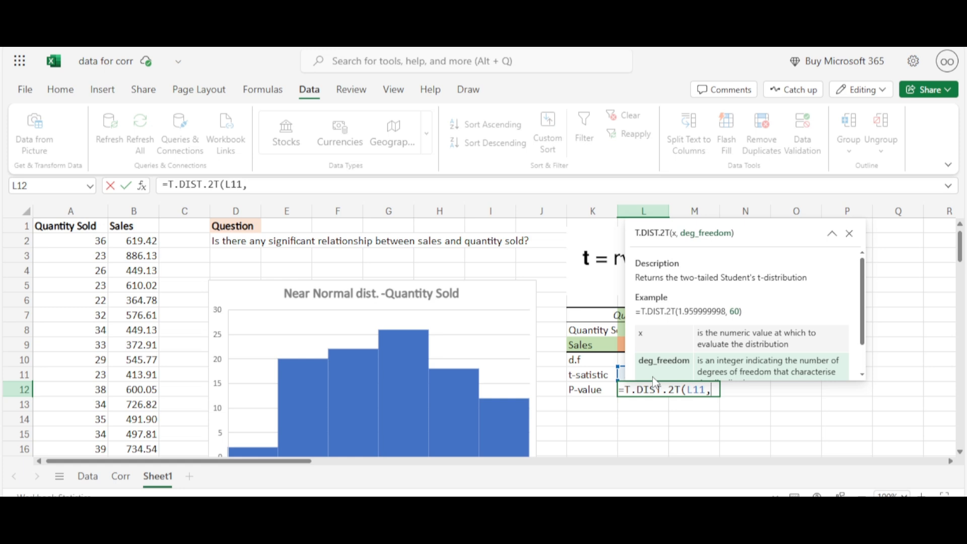
left_click(618, 358)
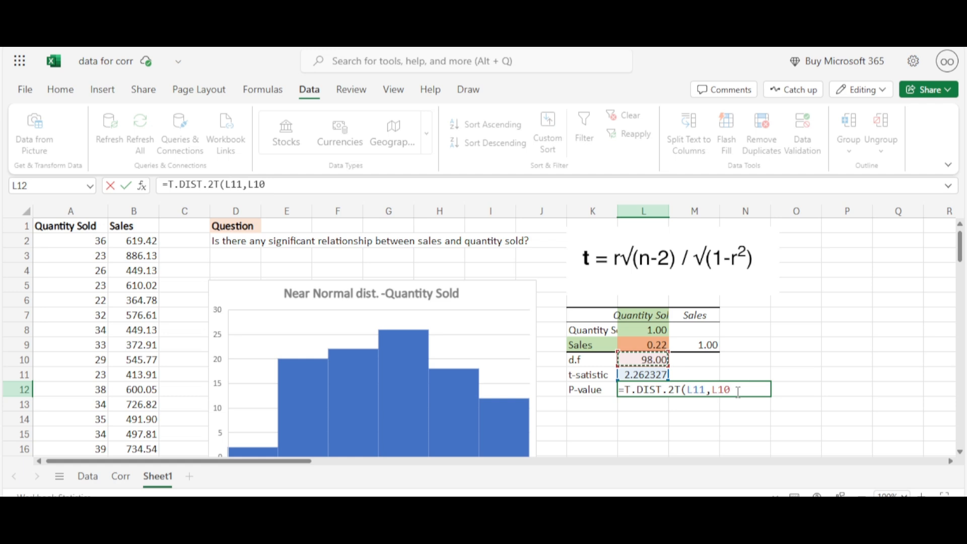
type(")")
key("Return")
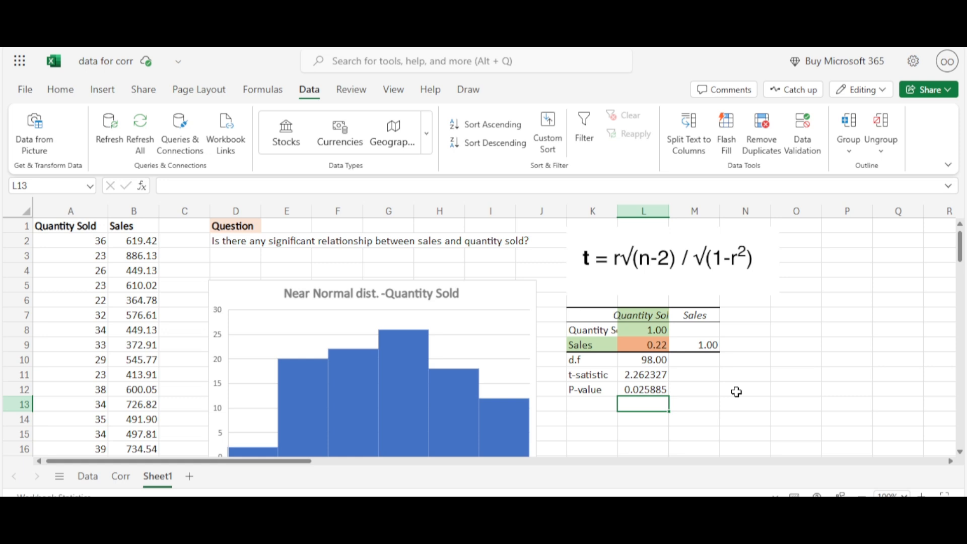
Step: Apply the two-decimal Number format to the t-statistic and p-value results in cells L11:L12
left_click(650, 373)
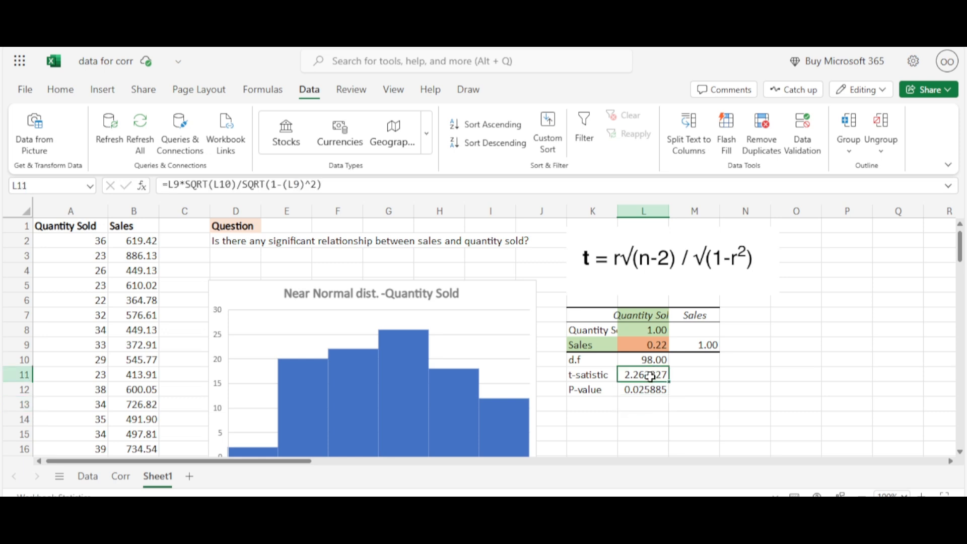
left_click_drag(651, 377, 652, 388)
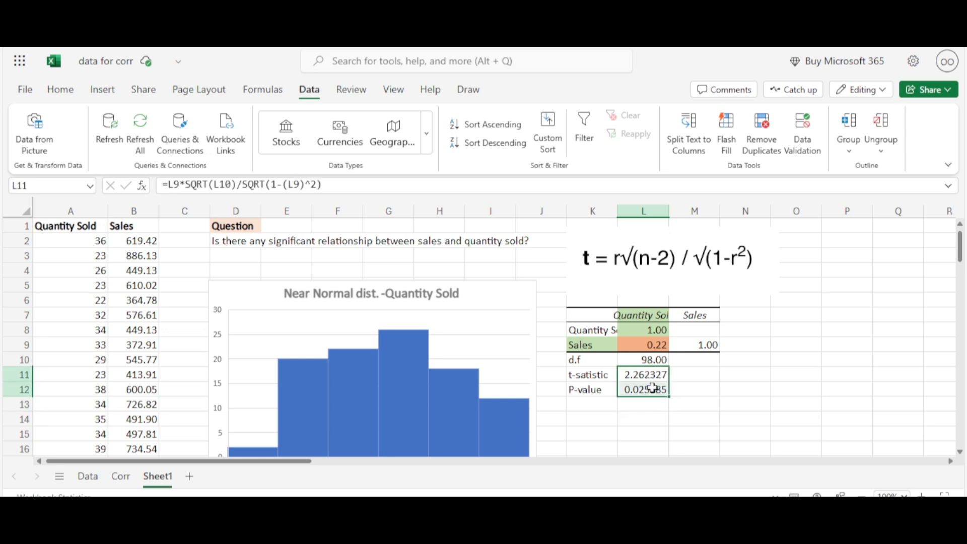
left_click(61, 90)
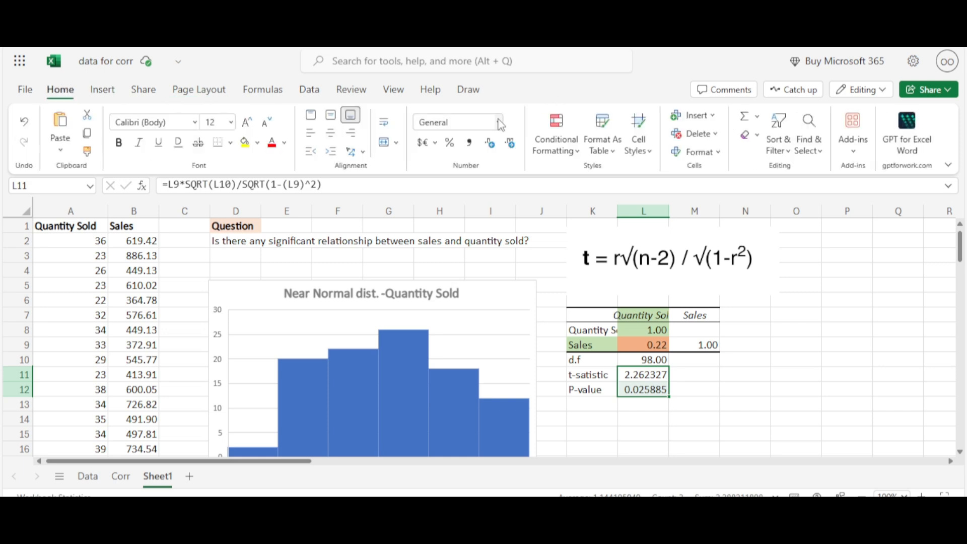
left_click(500, 124)
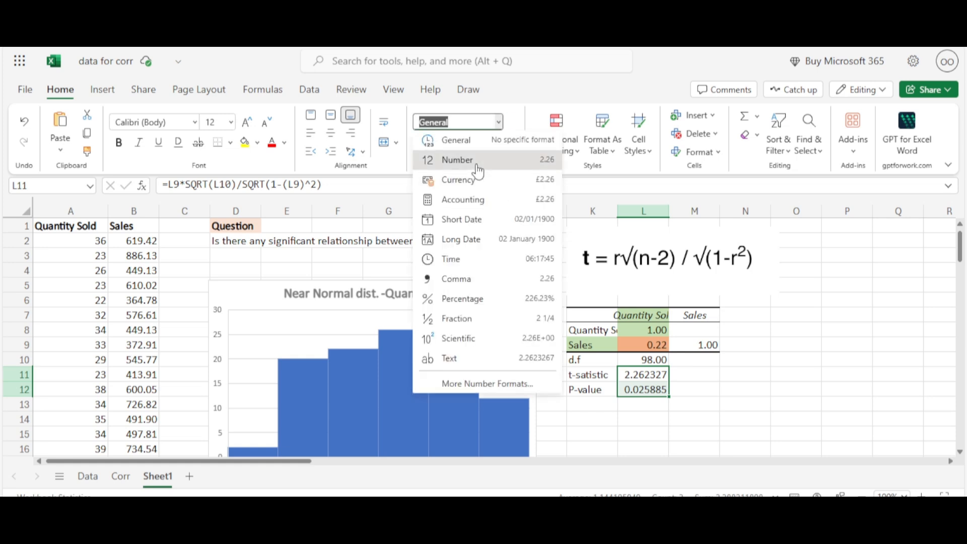
key("Return")
left_click(740, 389)
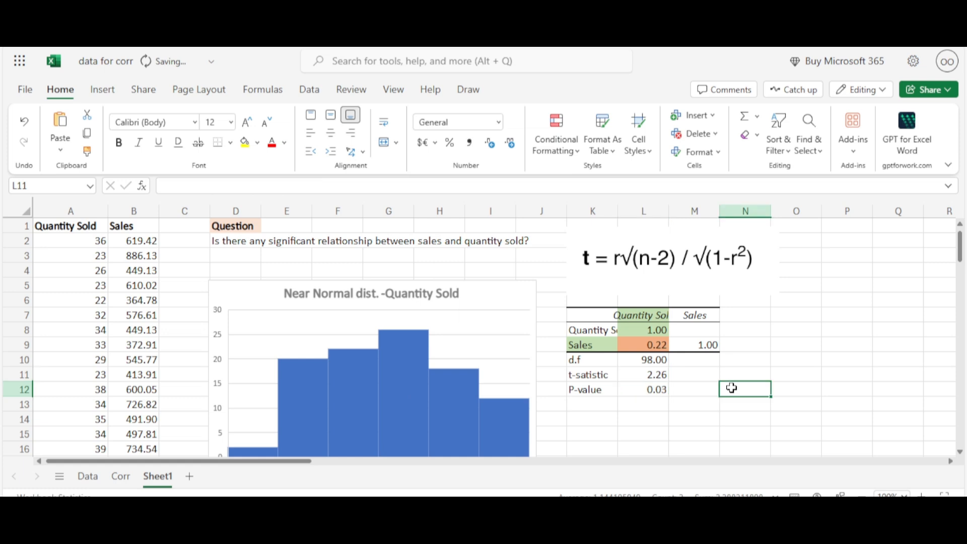